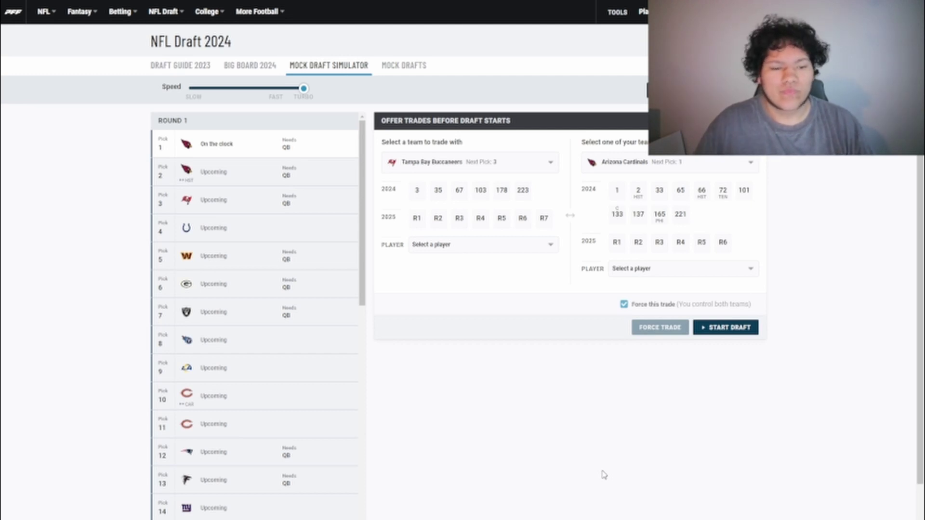
Start the draft and force a trade sending Arizona's pick 1 to the Washington Commanders for their 2024 pick 5 and 2025 first-rounder.
left_click(727, 332)
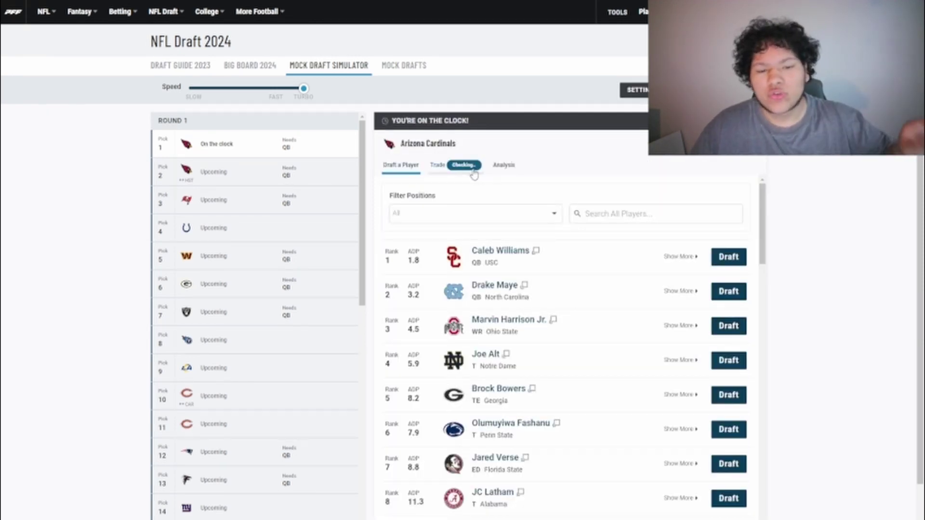
left_click(432, 173)
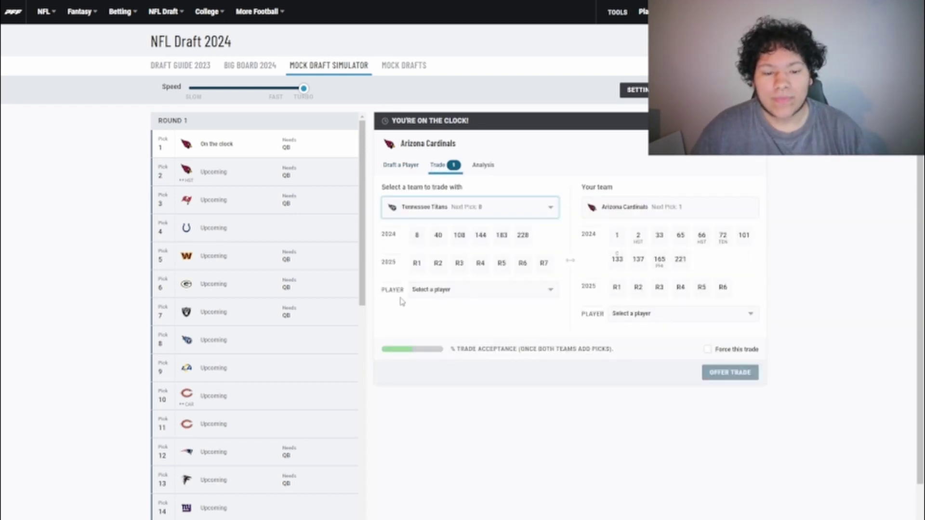
key("w")
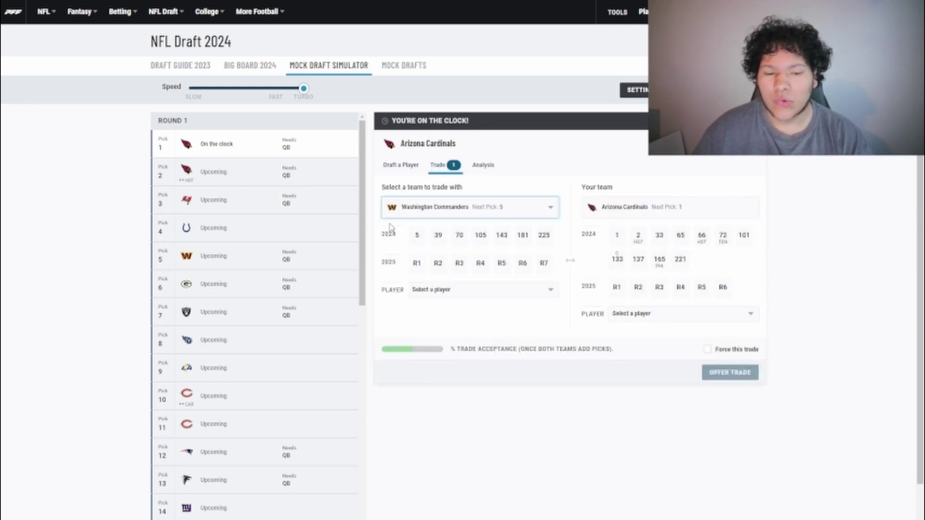
left_click(416, 241)
left_click(418, 268)
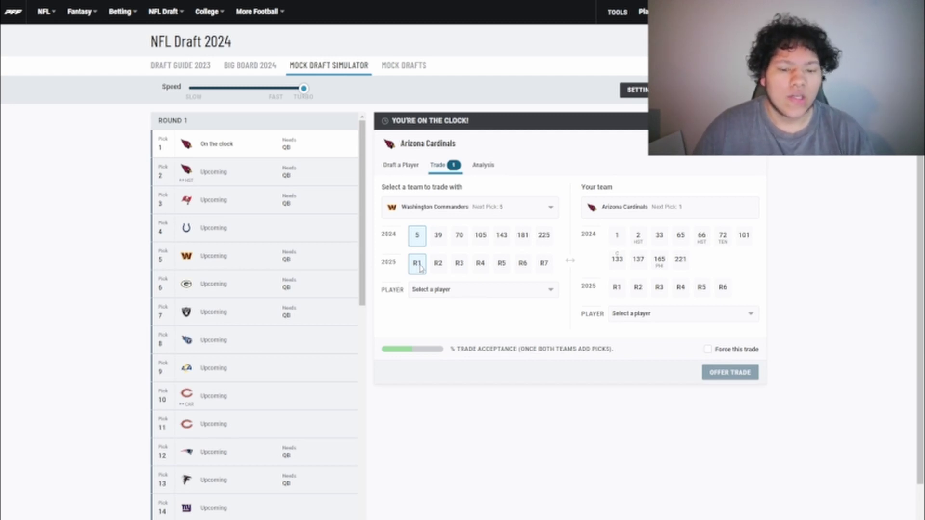
left_click(616, 236)
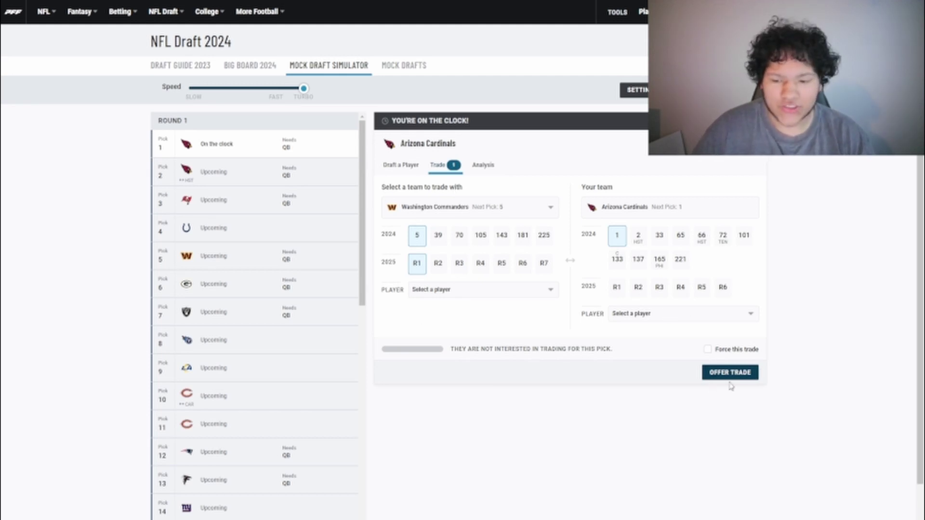
left_click(707, 349)
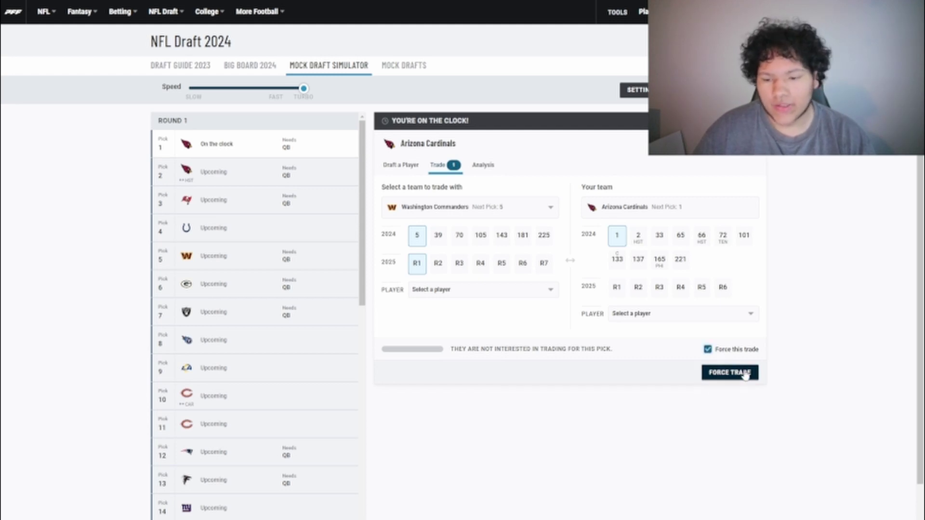
left_click(737, 373)
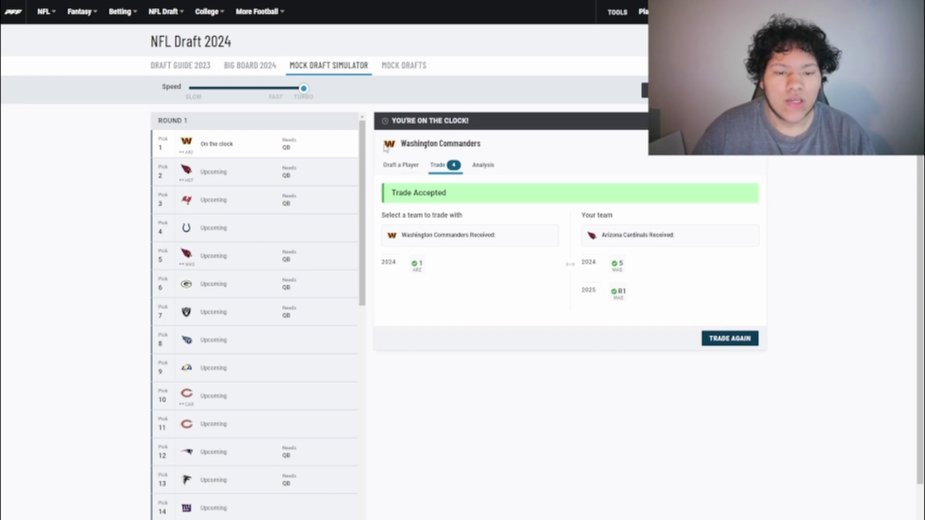
Draft Caleb Williams for the Washington Commanders at pick 1 and Marvin Harrison Jr. for the Arizona Cardinals at pick 2.
left_click(397, 165)
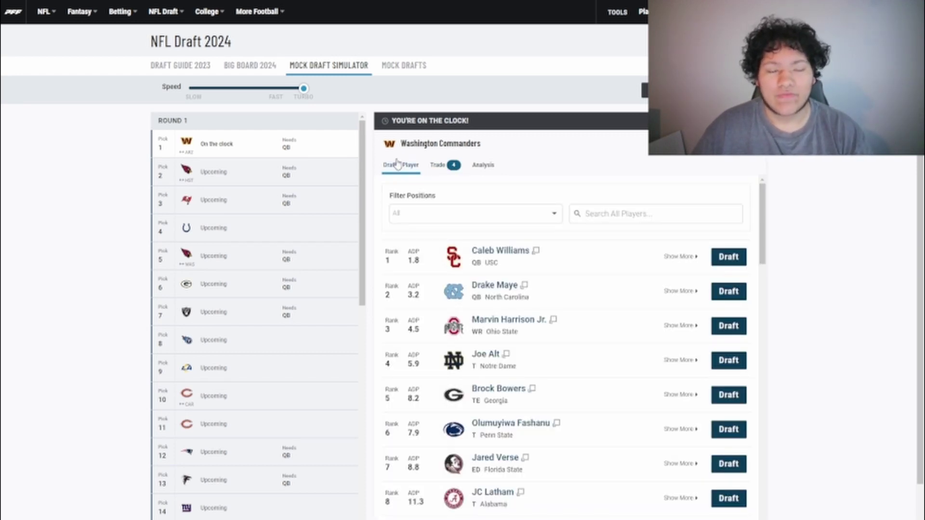
left_click(728, 257)
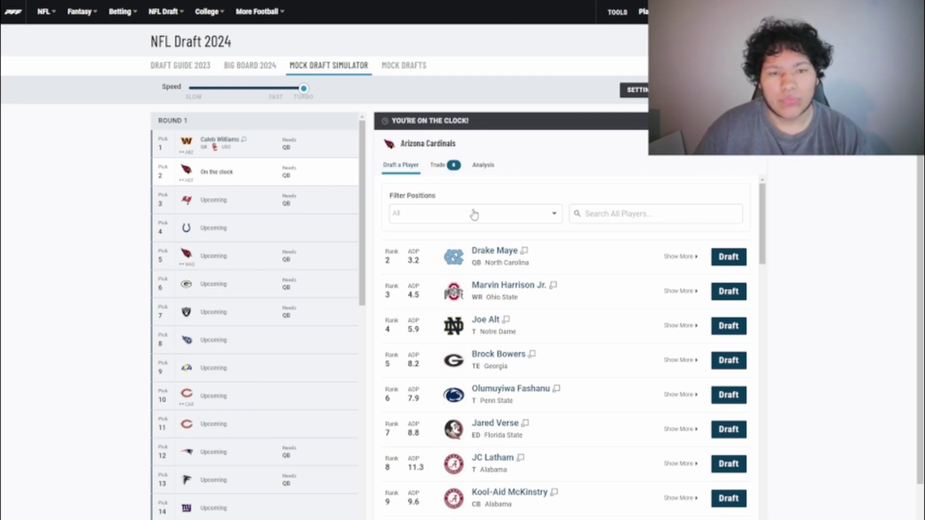
left_click(729, 293)
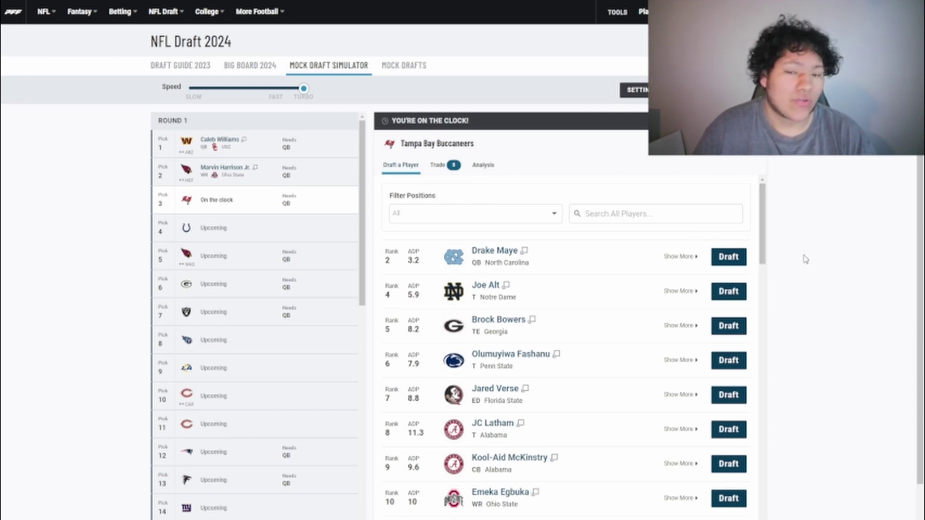
Draft Drake Maye for the Tampa Bay Buccaneers at pick 3 and Joe Alt for the Indianapolis Colts at pick 4.
left_click(720, 260)
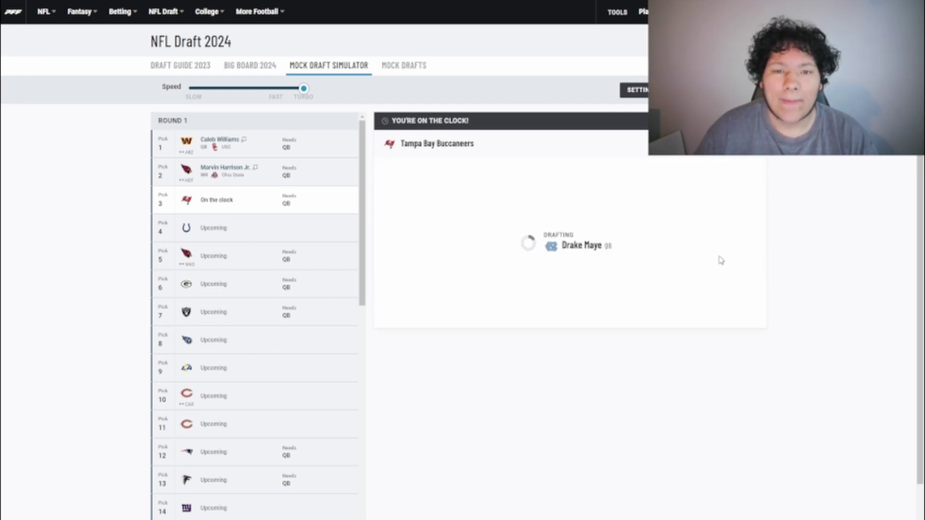
scroll(207, 246, "up", 1)
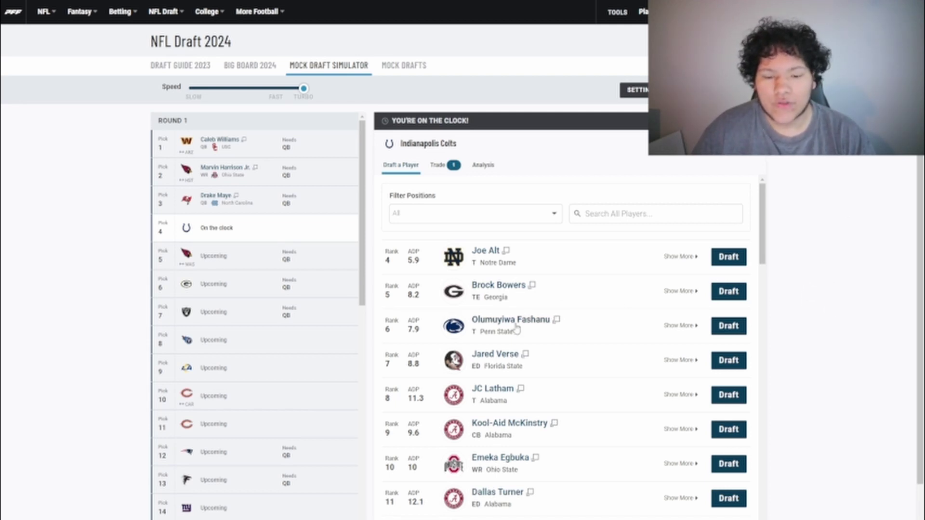
scroll(581, 372, "down", 2)
scroll(581, 368, "up", 2)
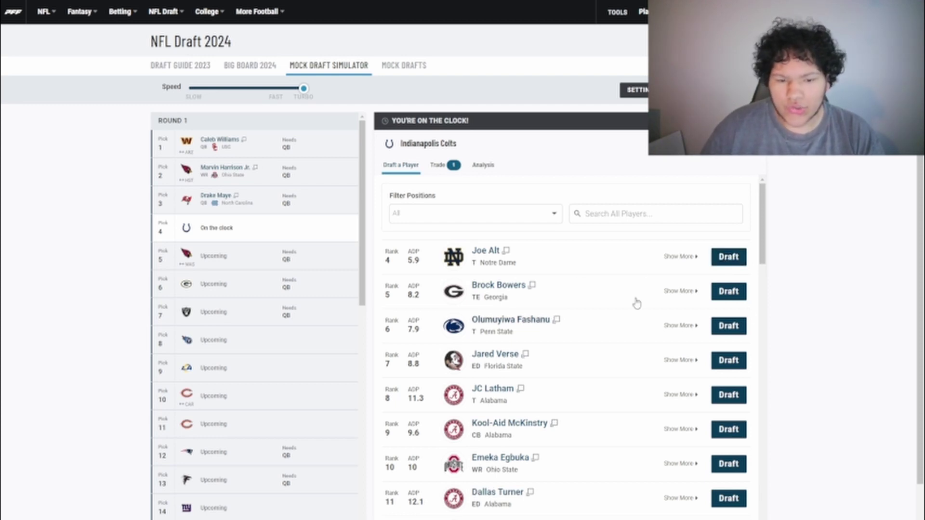
left_click(729, 257)
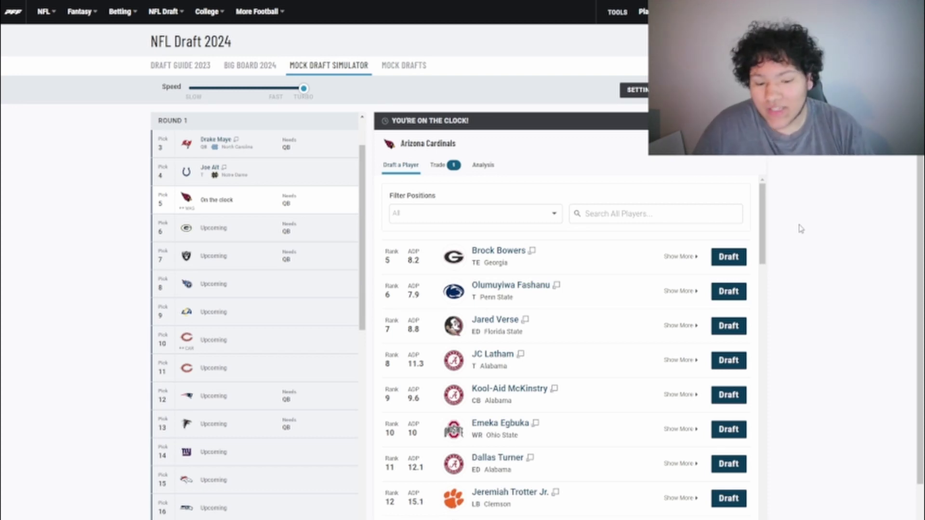
Draft Kool-Aid McKinstry for the Arizona Cardinals at pick 5 and Brock Bowers for the Green Bay Packers at pick 6.
left_click(719, 395)
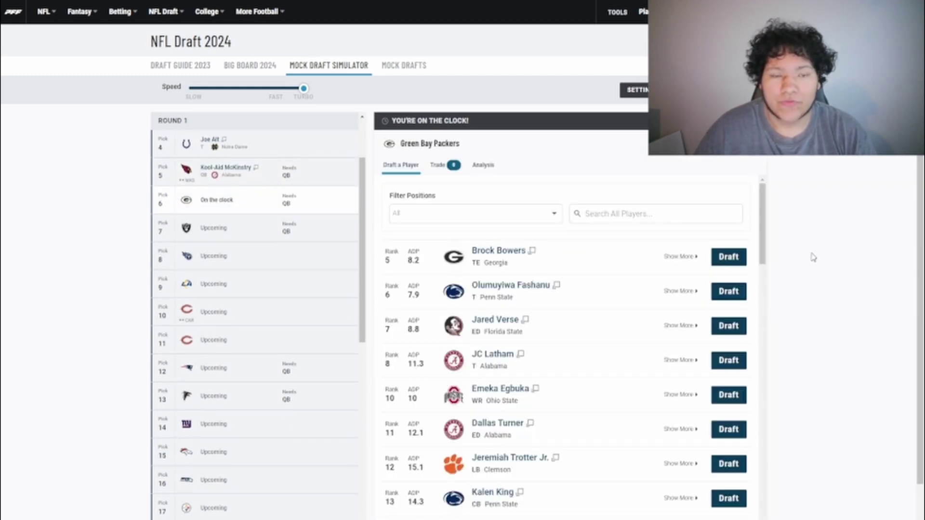
scroll(228, 201, "up", 2)
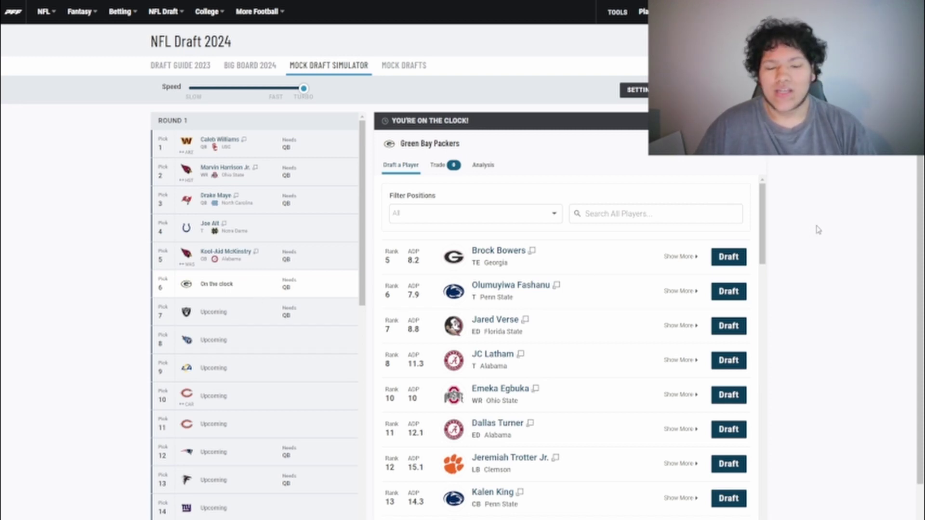
scroll(601, 406, "down", 1)
scroll(600, 406, "down", 3)
scroll(600, 405, "up", 4)
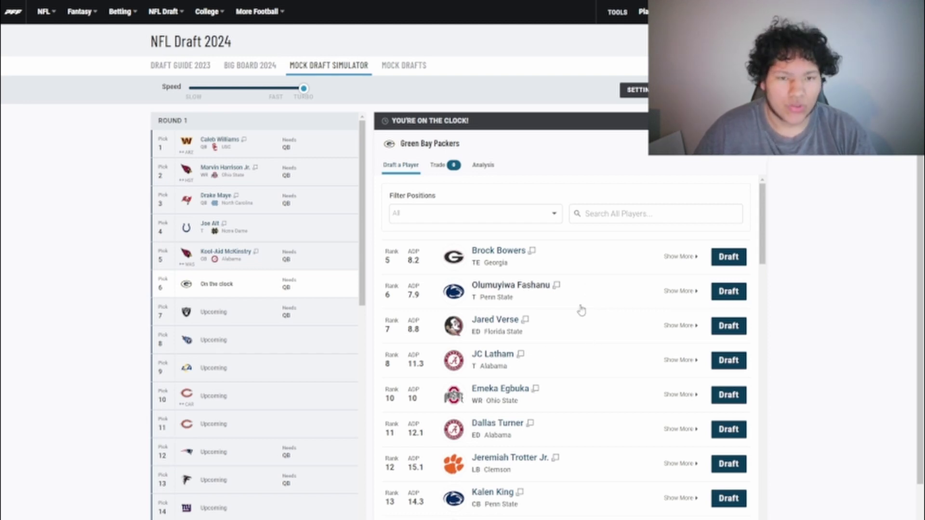
scroll(564, 431, "down", 2)
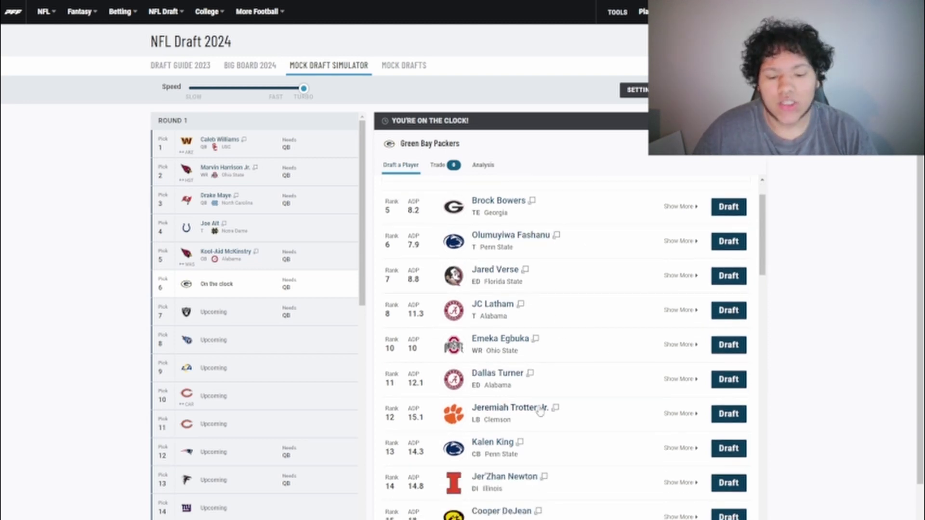
scroll(544, 347, "up", 2)
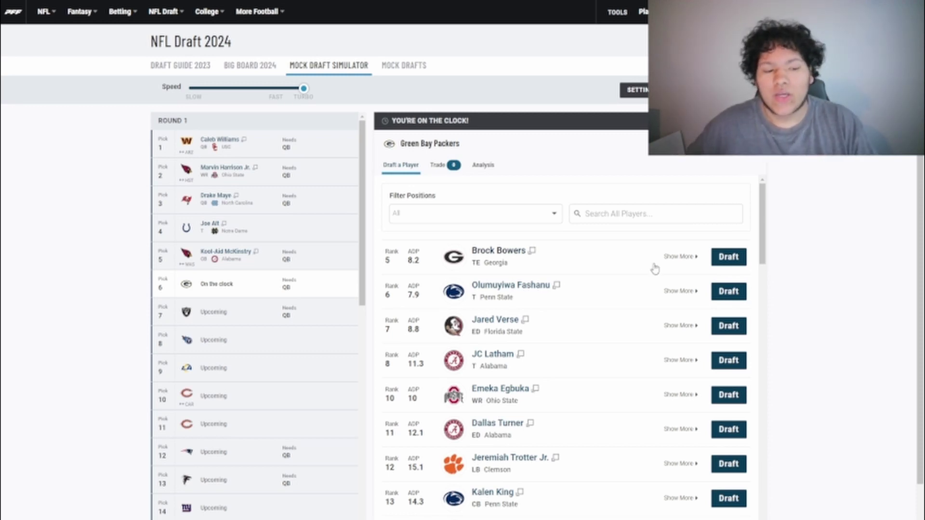
left_click(736, 258)
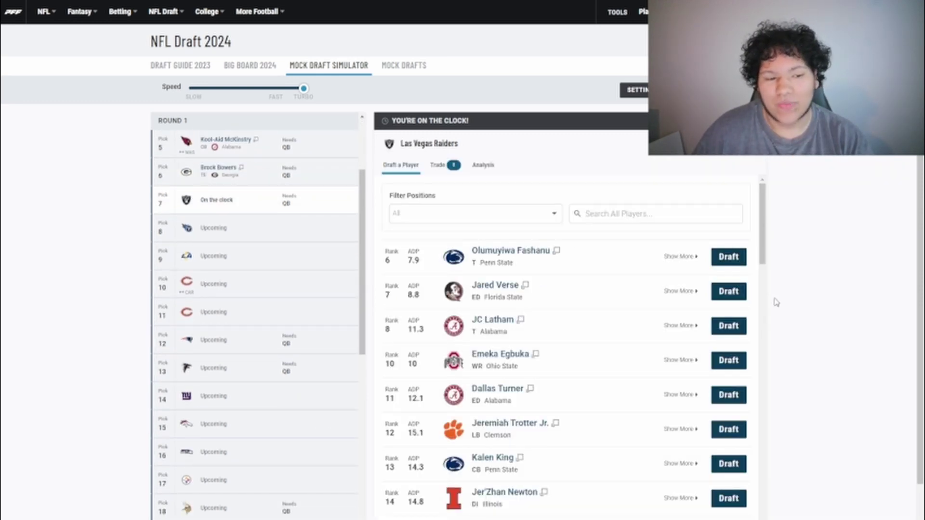
Draft Olumuyiwa Fashanu for the Las Vegas Raiders at pick 7 and Jared Verse for the Tennessee Titans at pick 8.
left_click(729, 257)
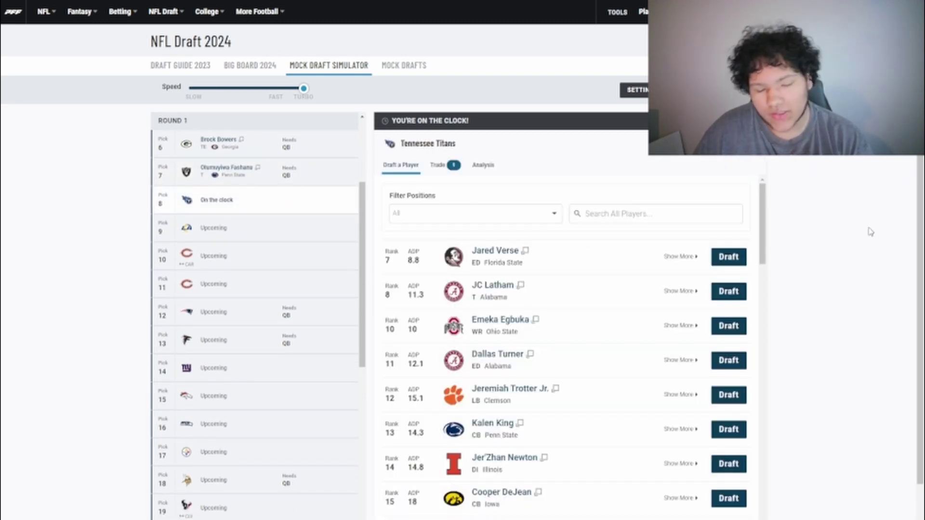
scroll(579, 353, "down", 3)
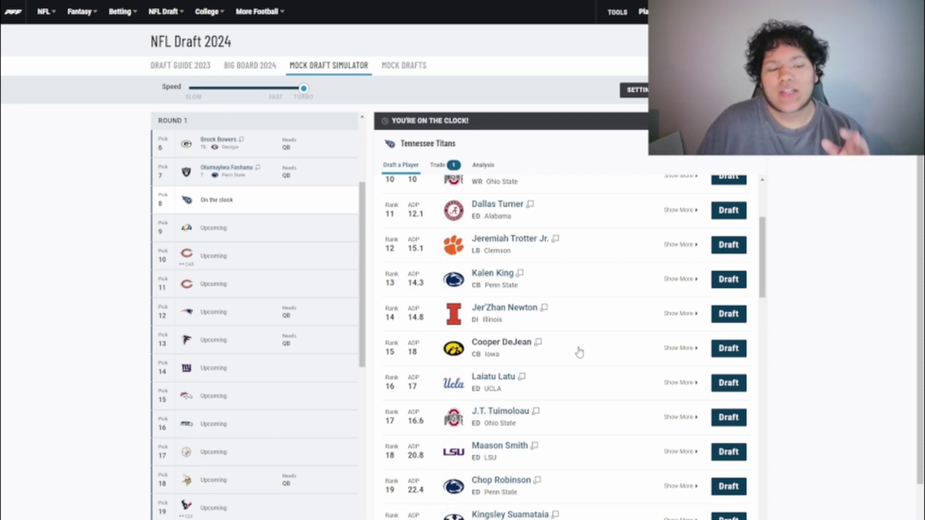
scroll(579, 353, "up", 3)
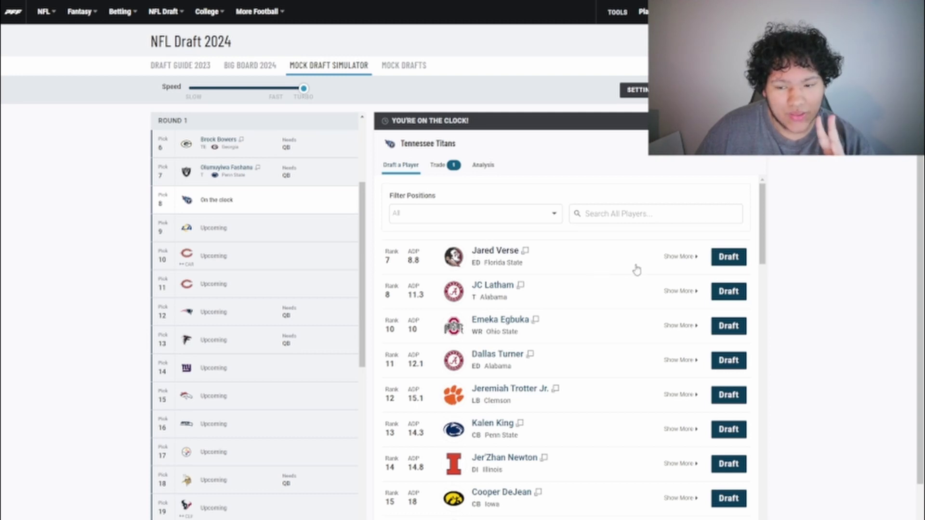
left_click(729, 257)
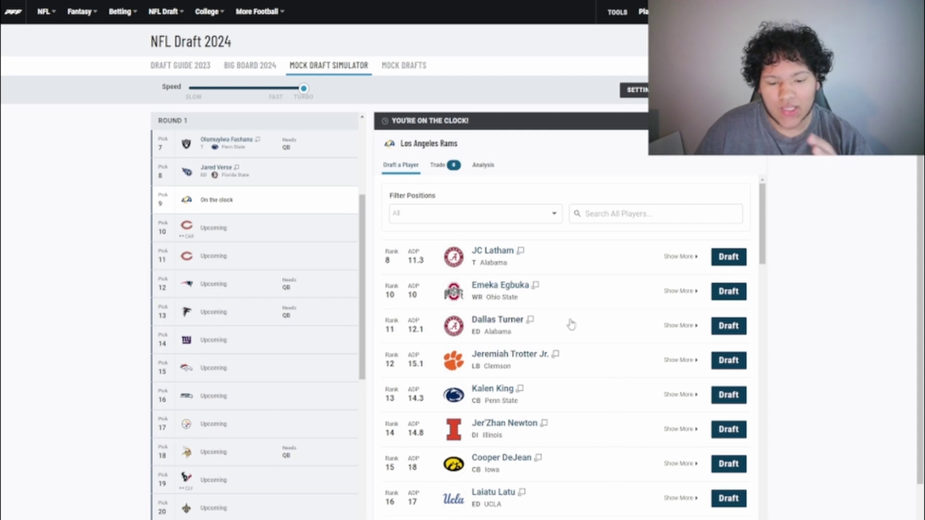
Filter the available players to QB and draft Quinn Ewers for the Los Angeles Rams at pick 9.
left_click(467, 213)
left_click(466, 243)
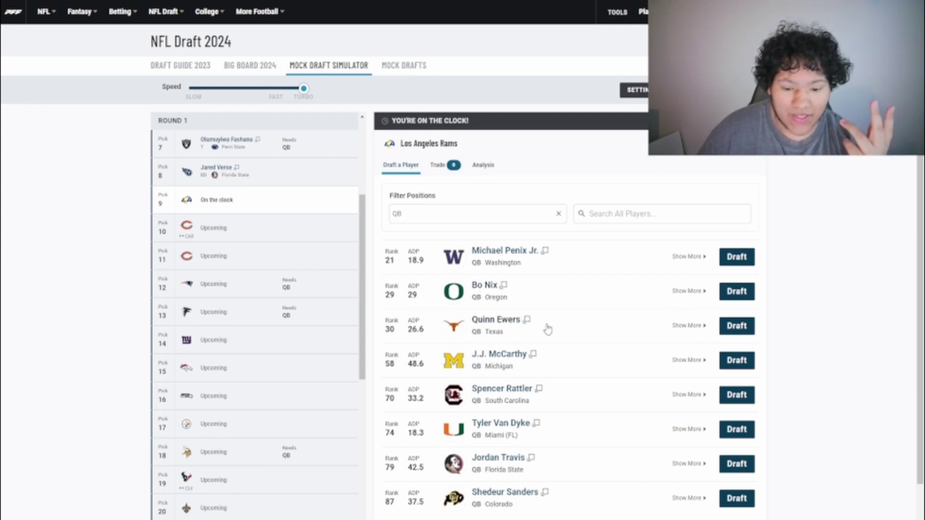
left_click(736, 327)
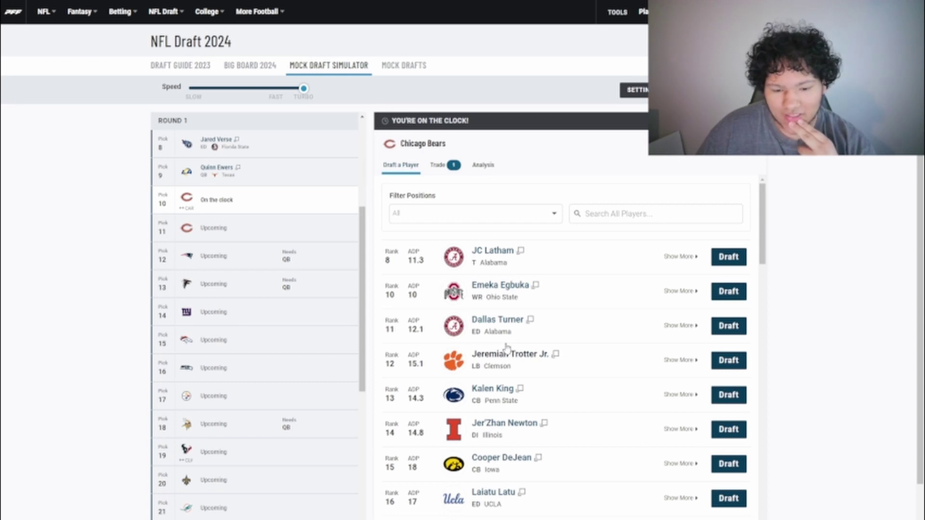
Review the available players and draft edge defender Dallas Turner for the Chicago Bears at pick 10.
scroll(507, 347, "down", 3)
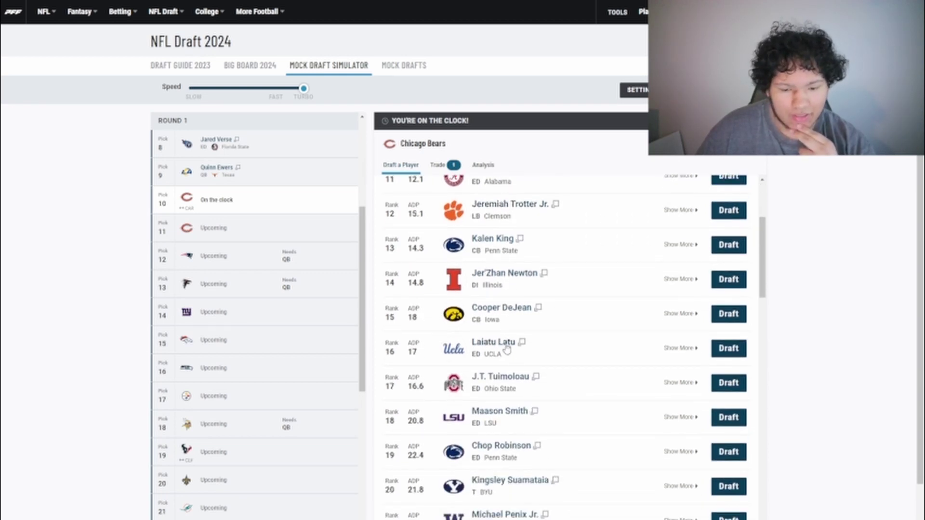
scroll(507, 350, "up", 3)
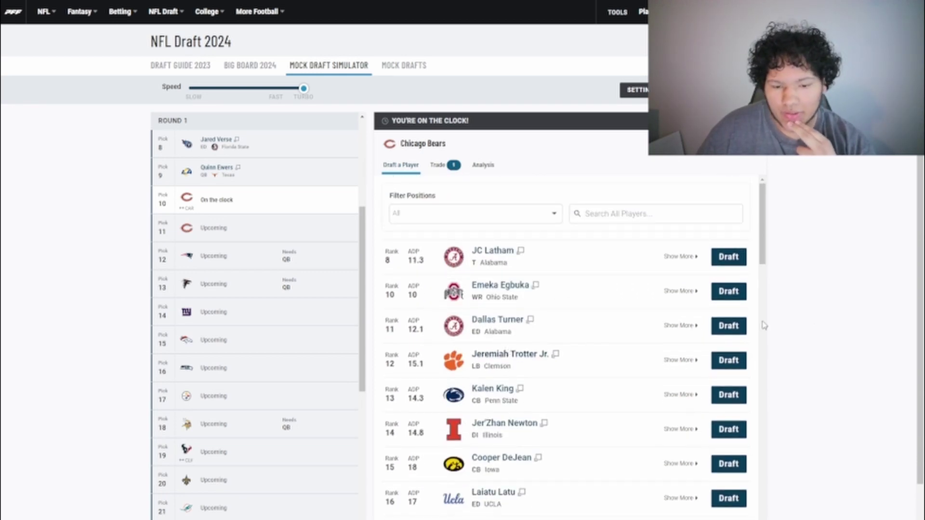
left_click(721, 332)
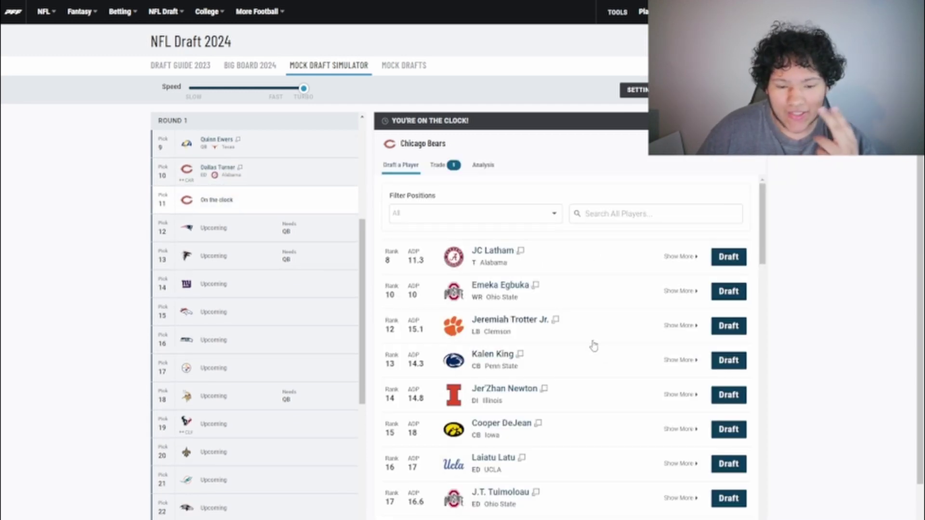
Look through the remaining players and draft cornerback Kalen King for the Chicago Bears at pick 11.
scroll(594, 346, "down", 1)
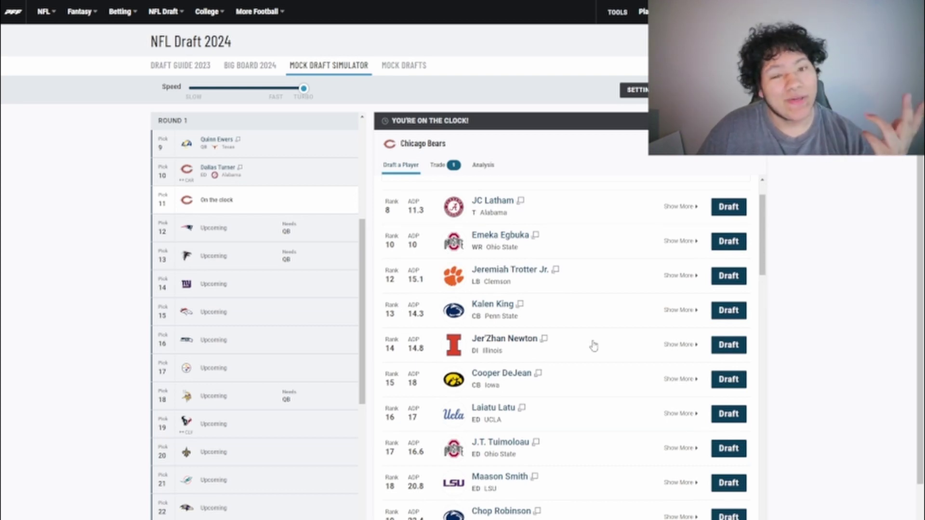
scroll(594, 346, "down", 2)
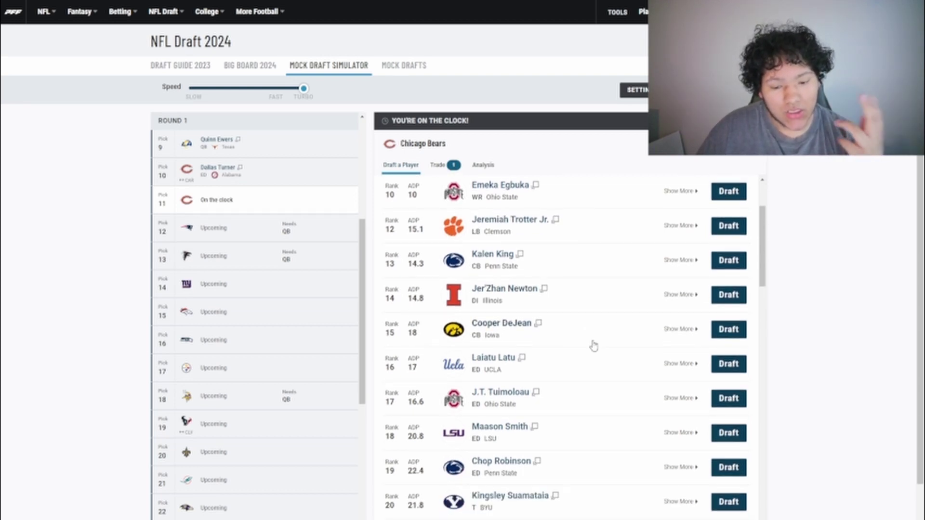
scroll(593, 346, "down", 4)
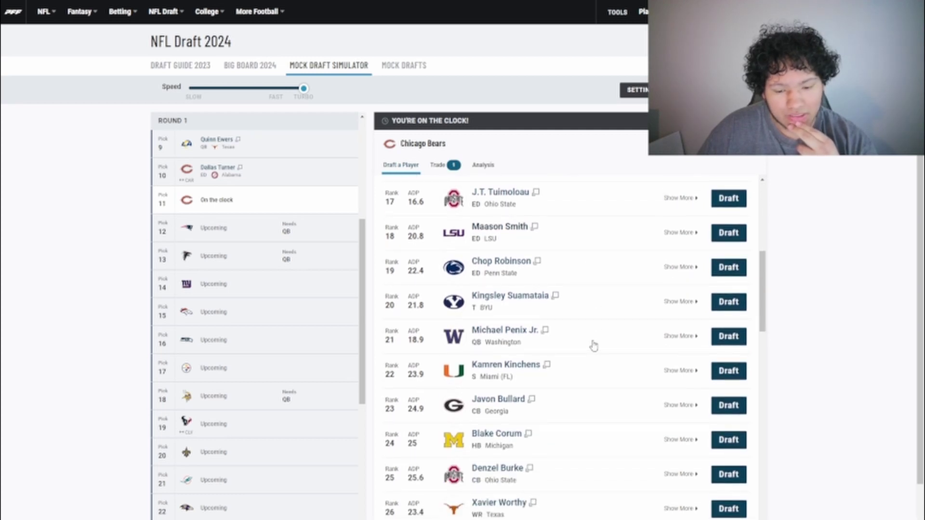
scroll(593, 346, "down", 2)
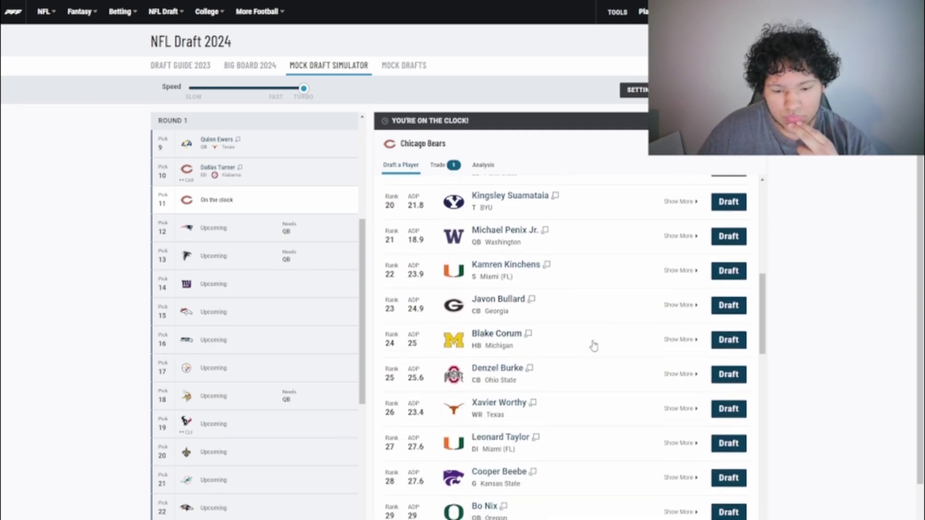
scroll(594, 346, "up", 9)
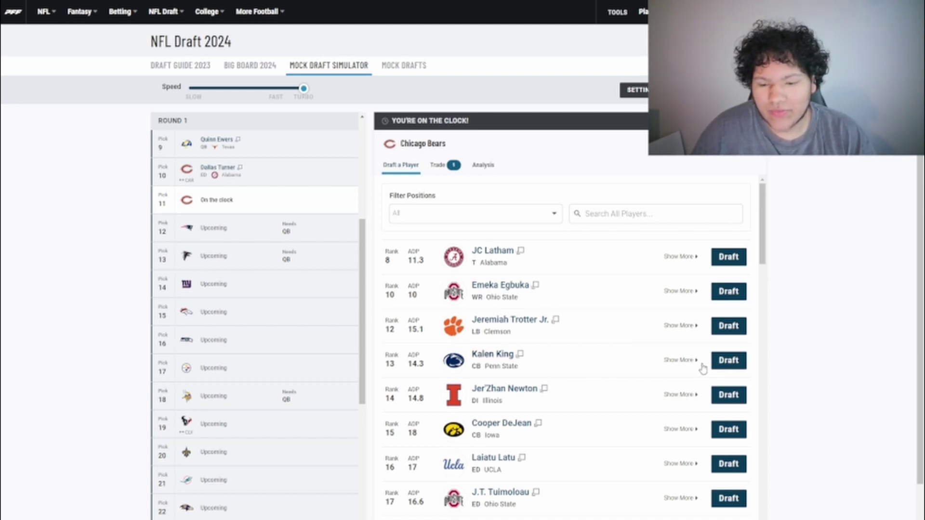
left_click(728, 361)
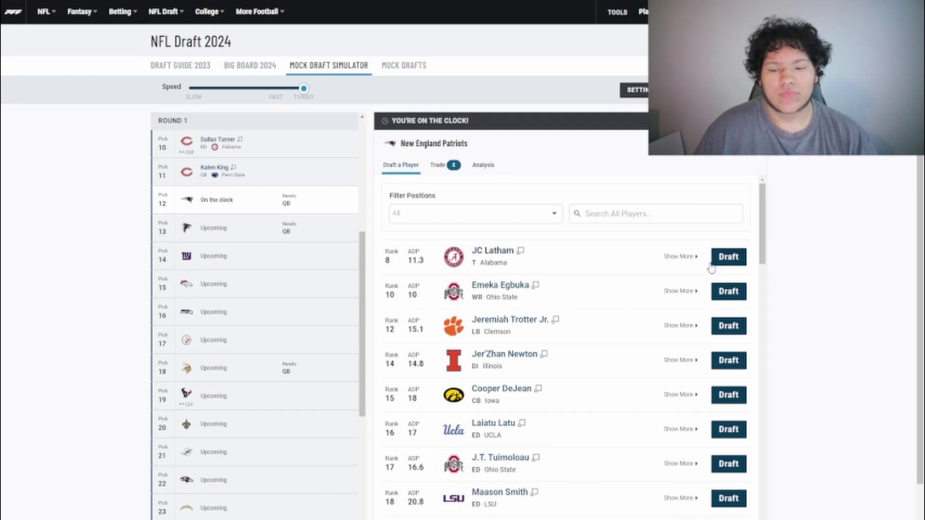
Draft JC Latham for the New England Patriots at pick 12 and Emeka Egbuka for the Atlanta Falcons at pick 13.
left_click(727, 257)
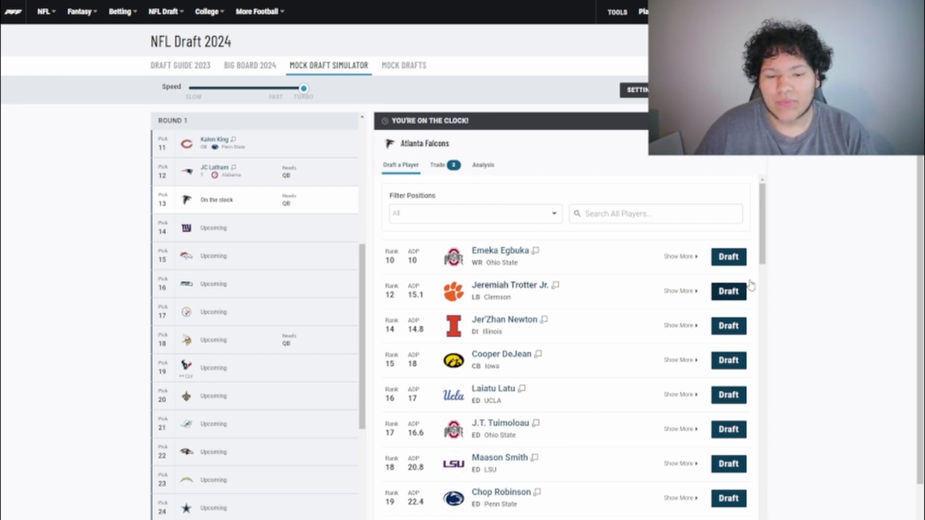
left_click(720, 260)
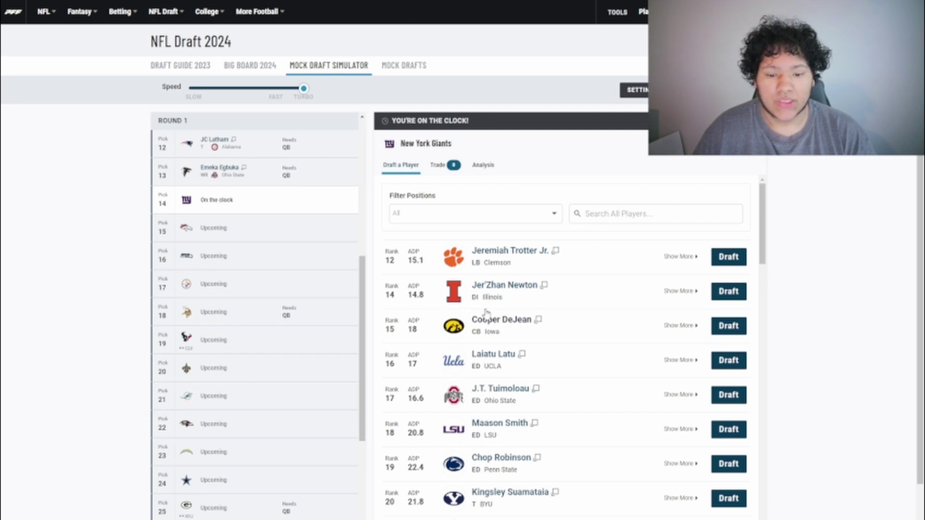
Look through the available players and draft linebacker Jeremiah Trotter Jr. for the New York Giants at pick 14.
scroll(487, 313, "down", 1)
scroll(486, 314, "up", 1)
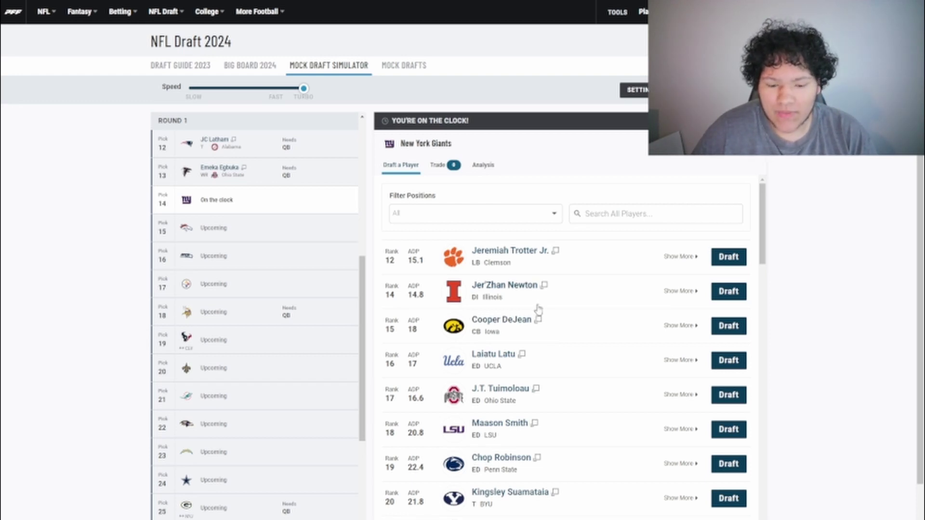
scroll(554, 396, "down", 3)
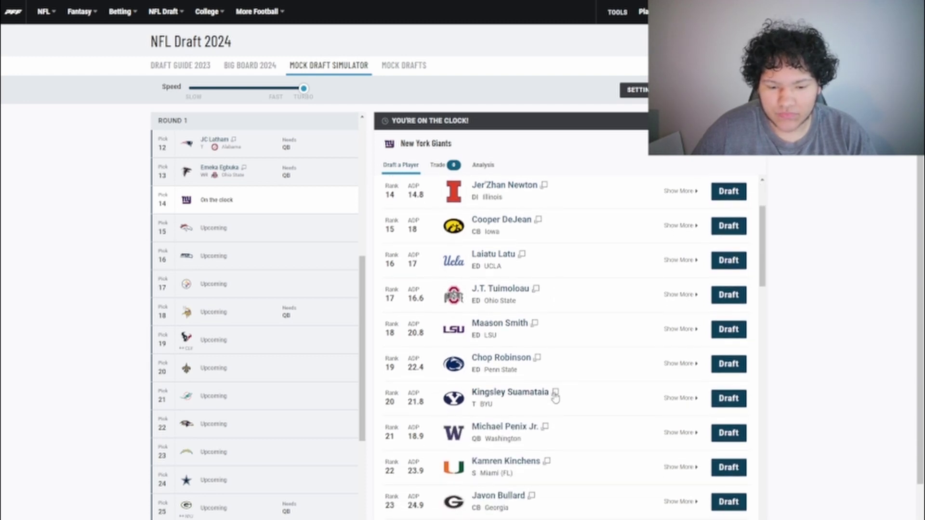
scroll(555, 396, "up", 3)
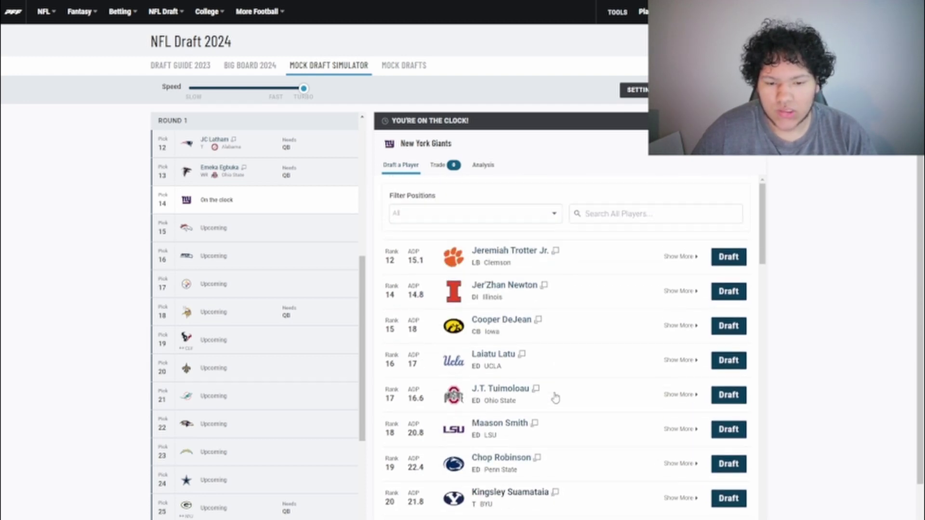
left_click(729, 257)
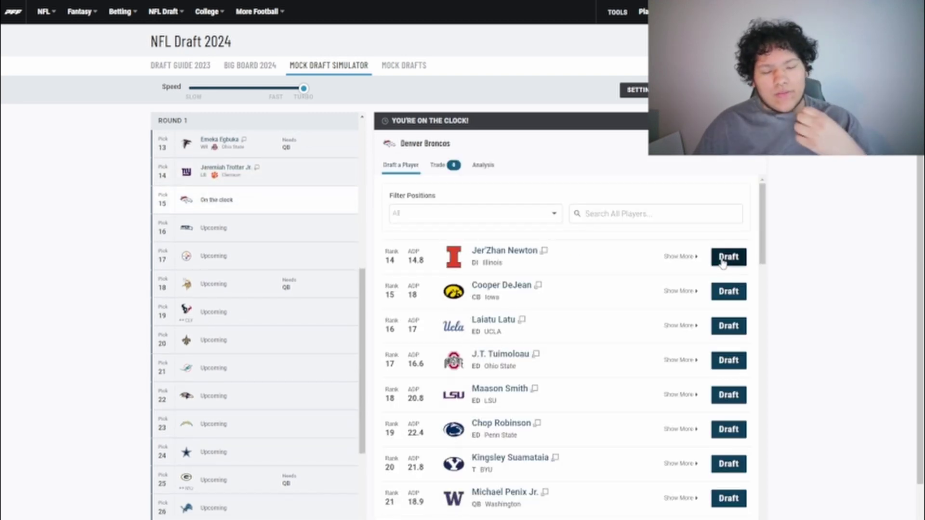
Filter the players to QB, review Michael Penix Jr.'s profile and career stats, and draft him for the Denver Broncos at pick 15.
left_click(455, 215)
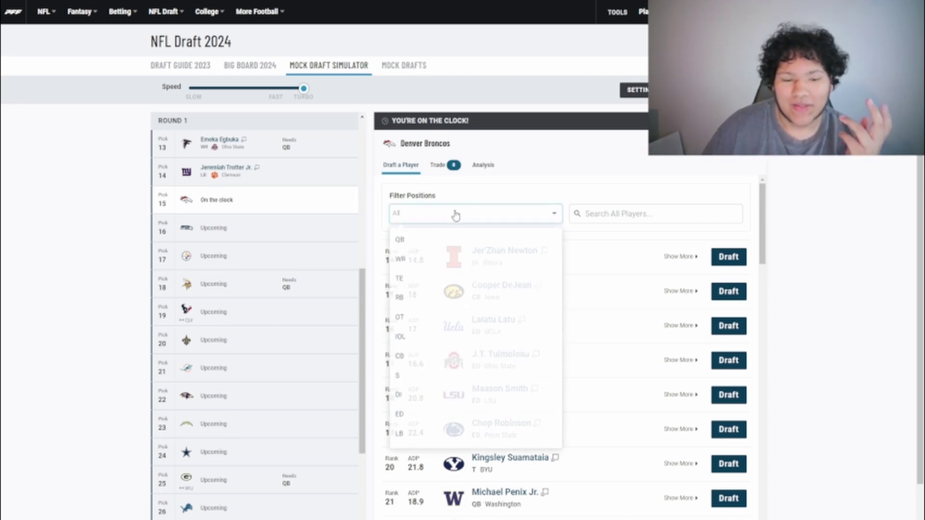
left_click(483, 252)
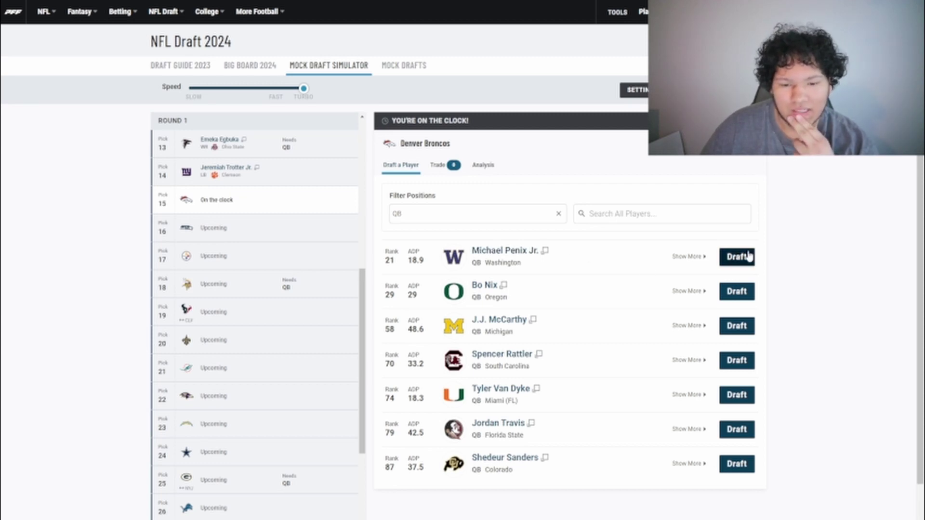
left_click(537, 253)
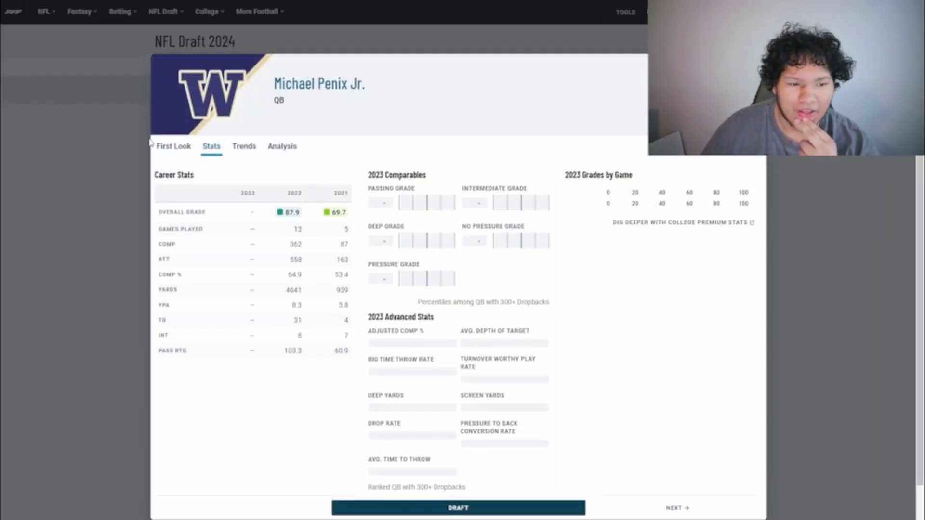
left_click(174, 147)
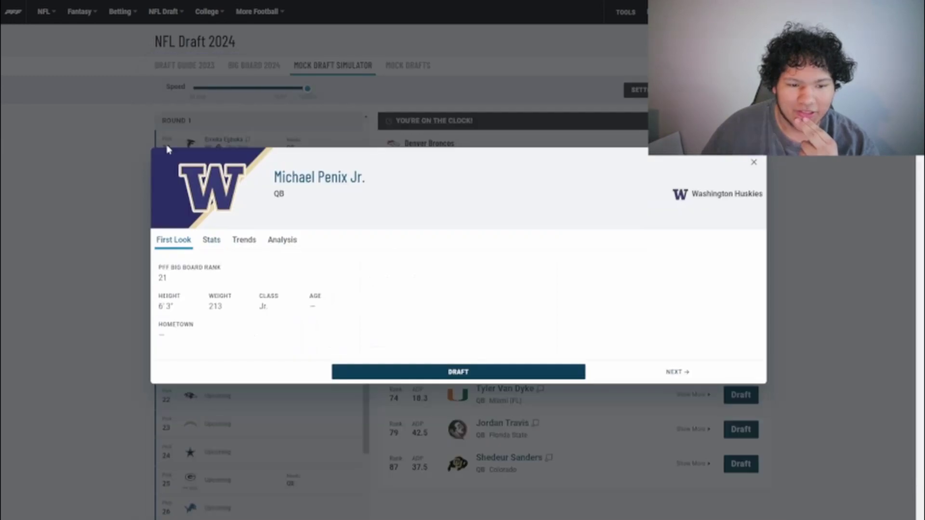
left_click(212, 242)
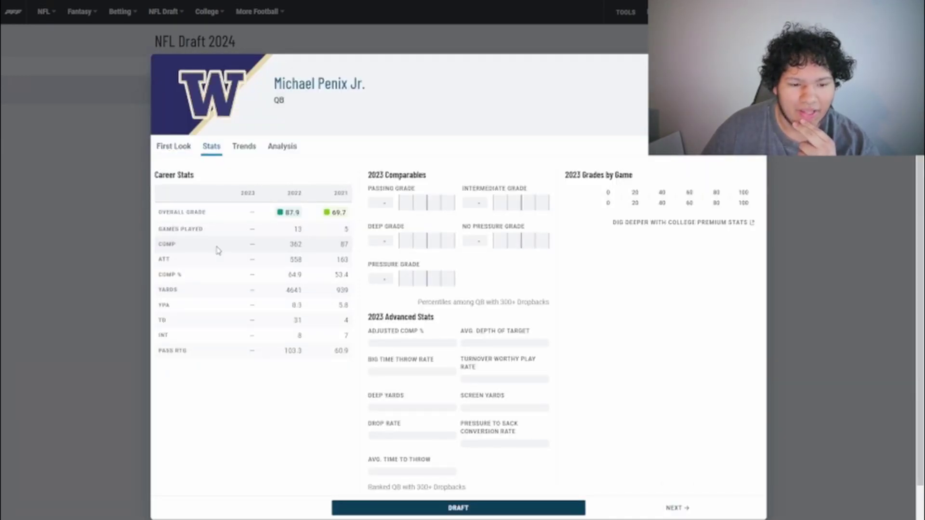
left_click(25, 319)
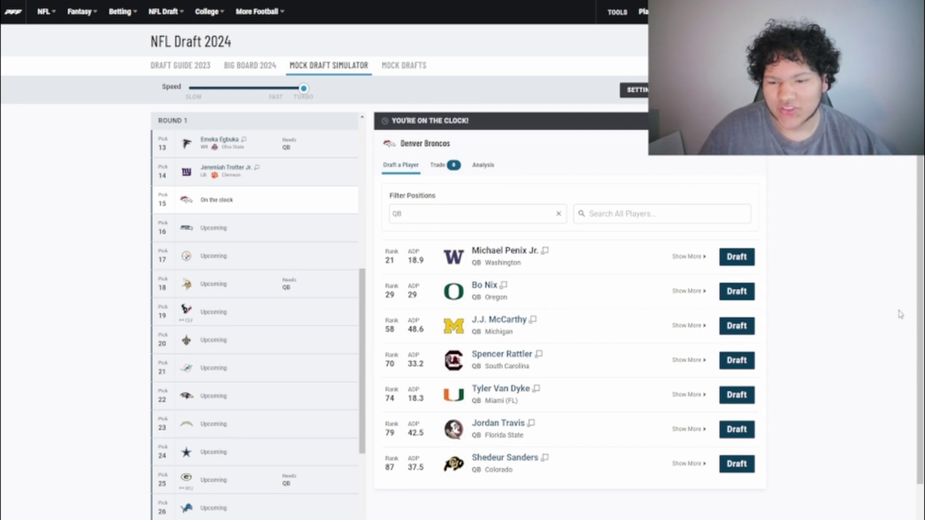
left_click(737, 259)
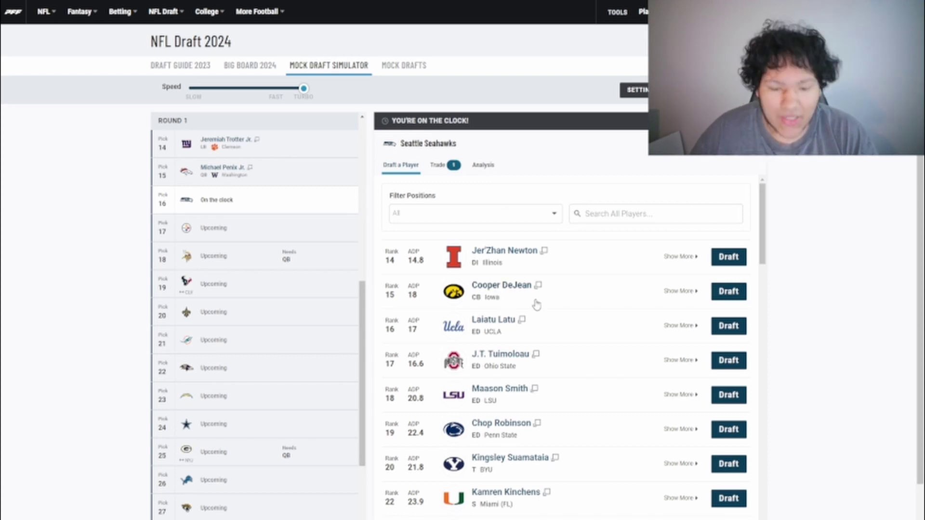
Draft Bo Nix from the QB-filtered list for the Seattle Seahawks at pick 16 and Jer'Zhan Newton for the Pittsburgh Steelers at pick 17.
left_click(471, 210)
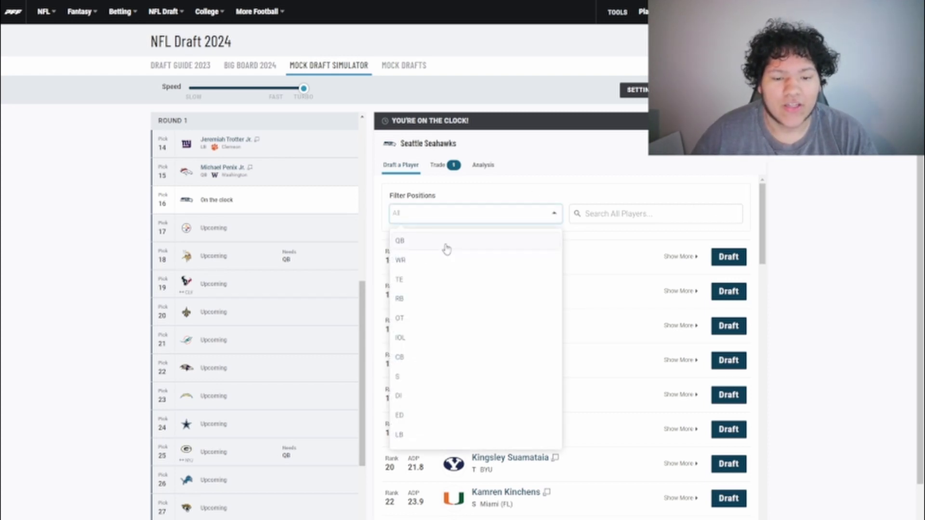
left_click(444, 244)
left_click(749, 258)
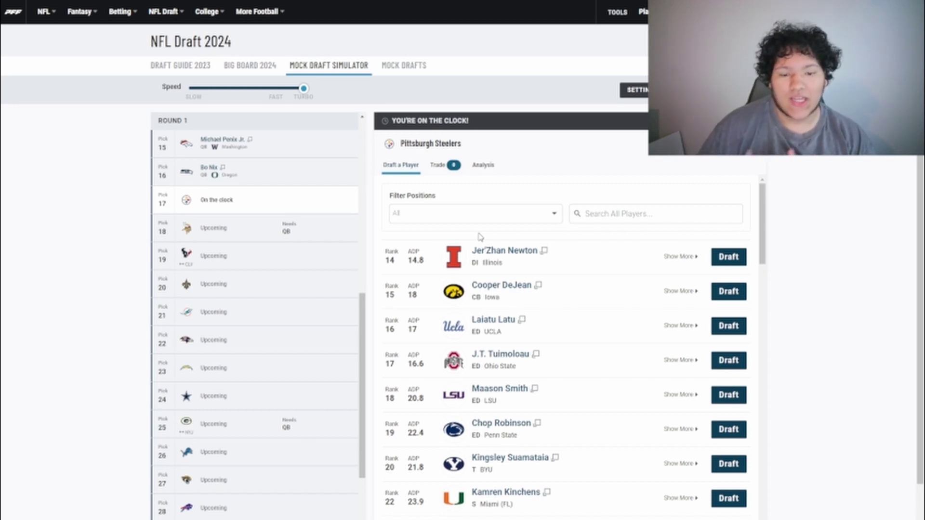
left_click(728, 256)
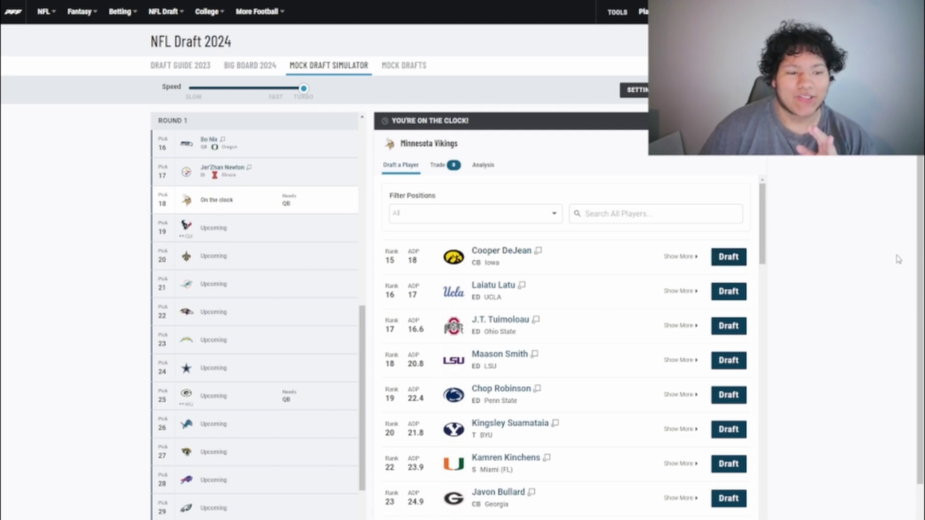
Check the remaining quarterbacks and Cooper DeJean's stats, and draft DeJean for the Minnesota Vikings at pick 18.
scroll(282, 255, "up", 3)
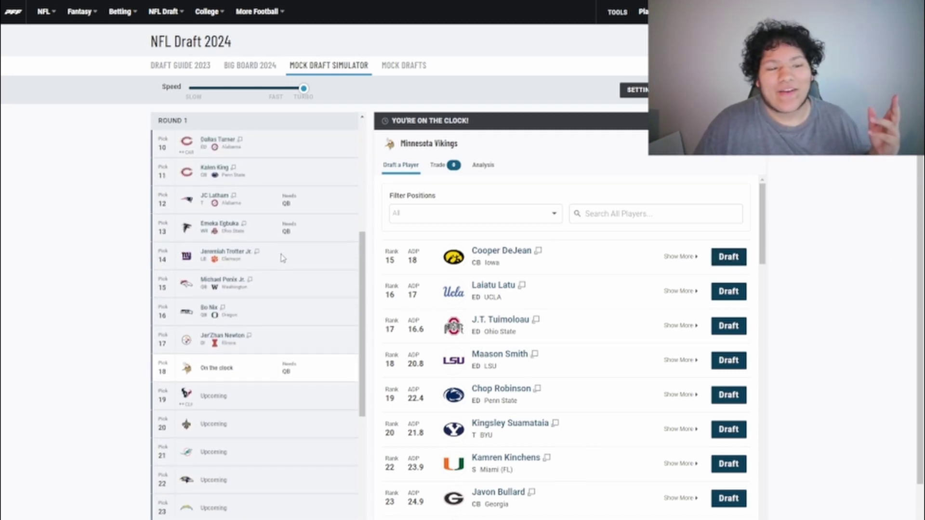
scroll(283, 258, "down", 3)
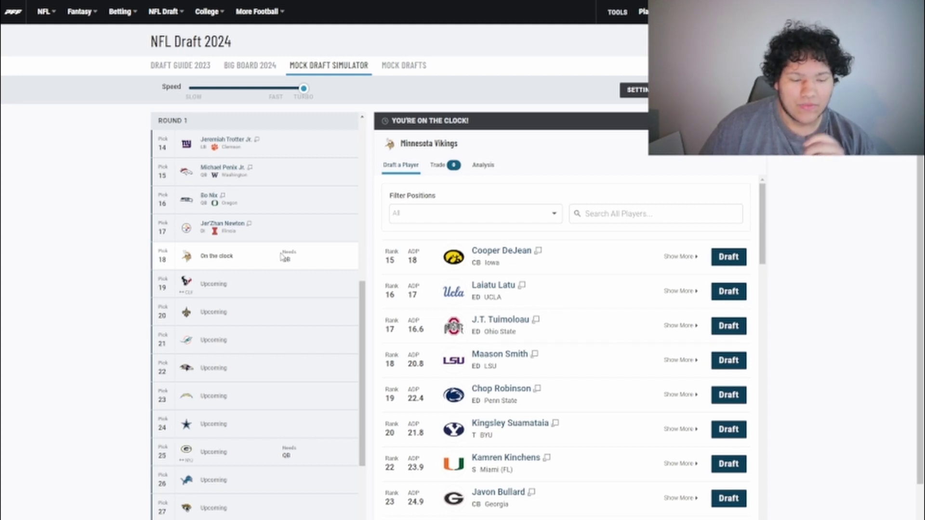
left_click(473, 218)
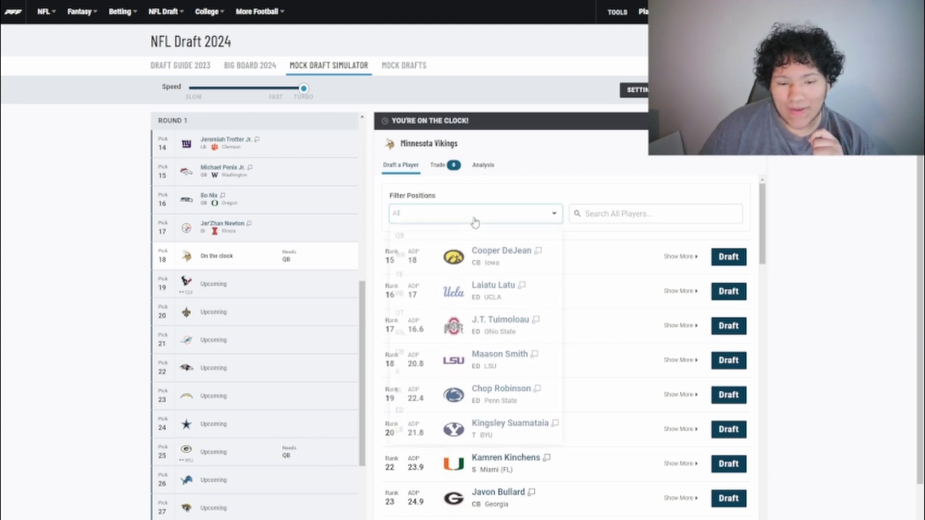
left_click(448, 242)
left_click(556, 215)
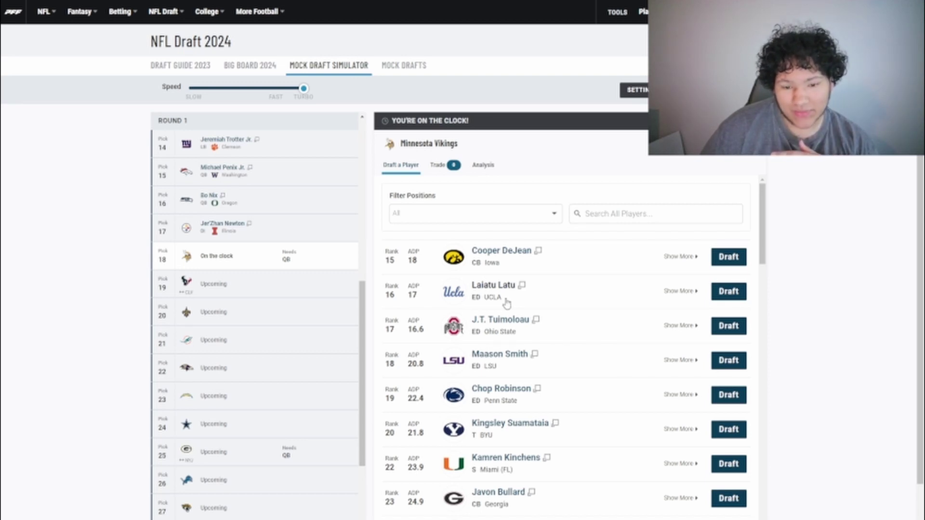
left_click(538, 252)
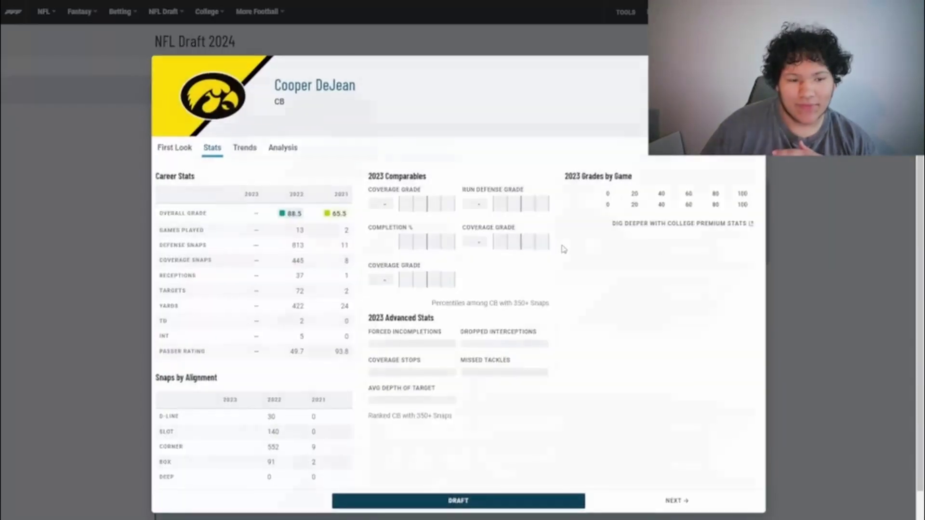
left_click(832, 226)
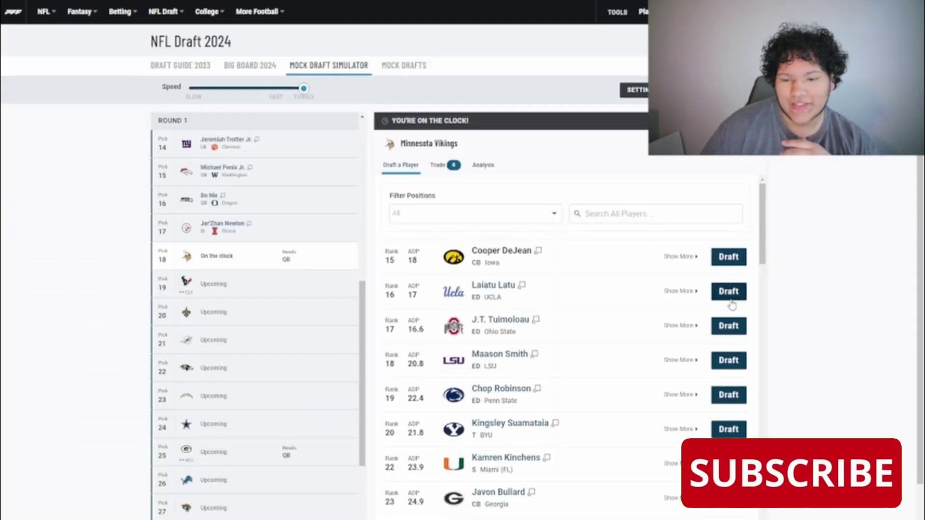
left_click(728, 257)
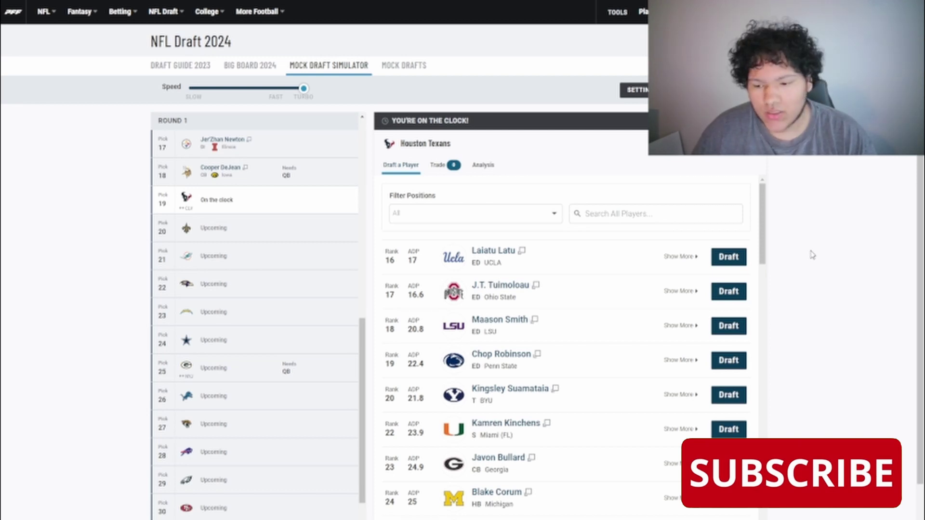
Filter the available players to WR and draft Xavier Worthy for the Houston Texans at pick 19.
left_click(452, 217)
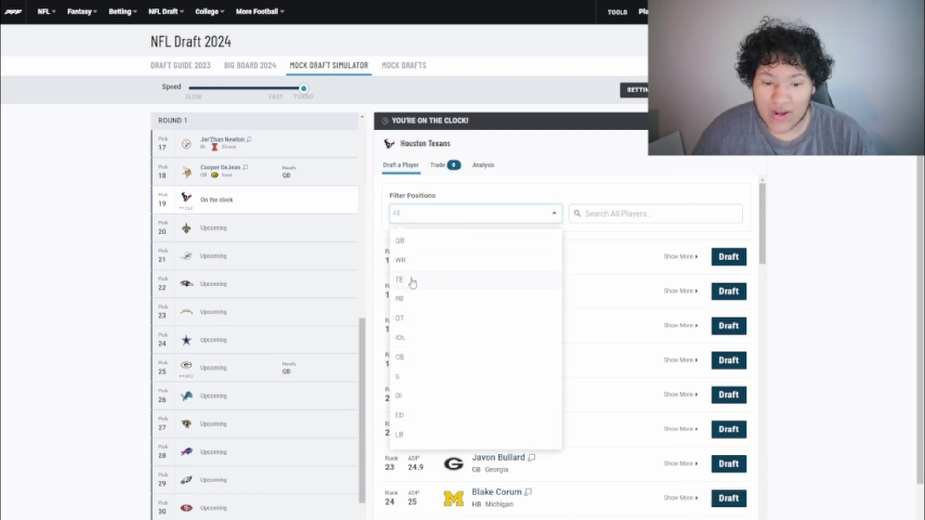
left_click(402, 261)
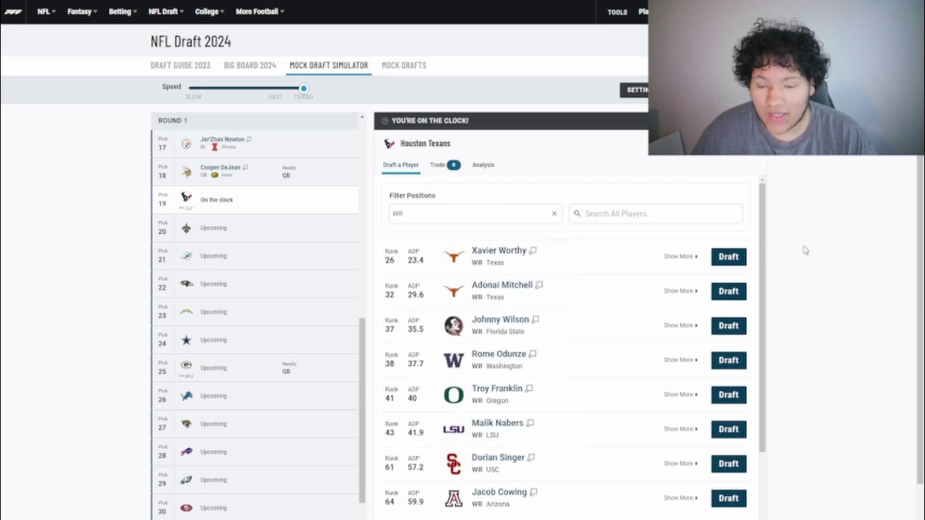
left_click(728, 256)
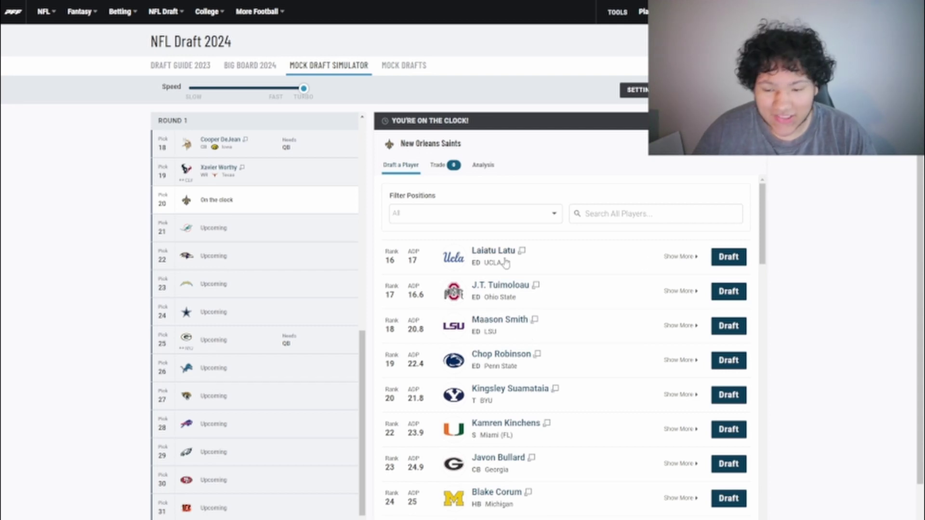
Look through the available players and draft edge defender Laiatu Latu for the New Orleans Saints at pick 20.
scroll(530, 433, "down", 1)
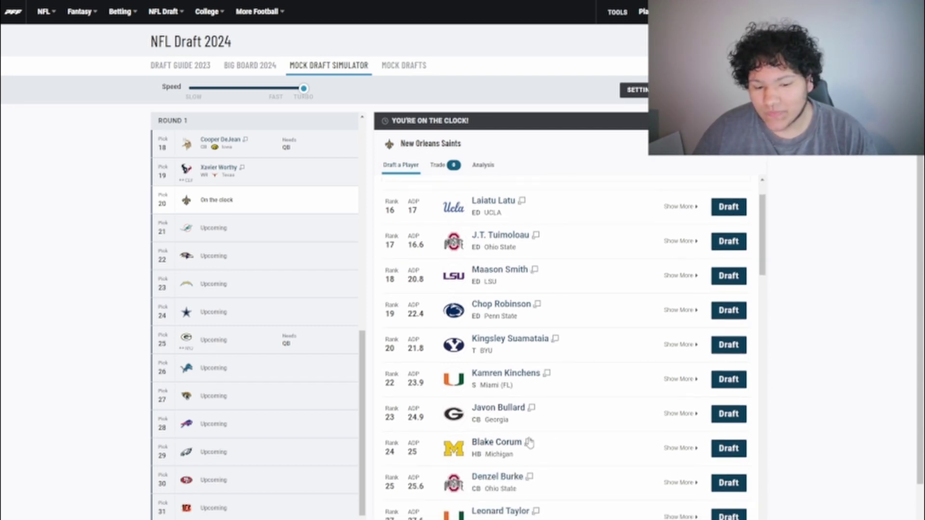
scroll(528, 442, "down", 1)
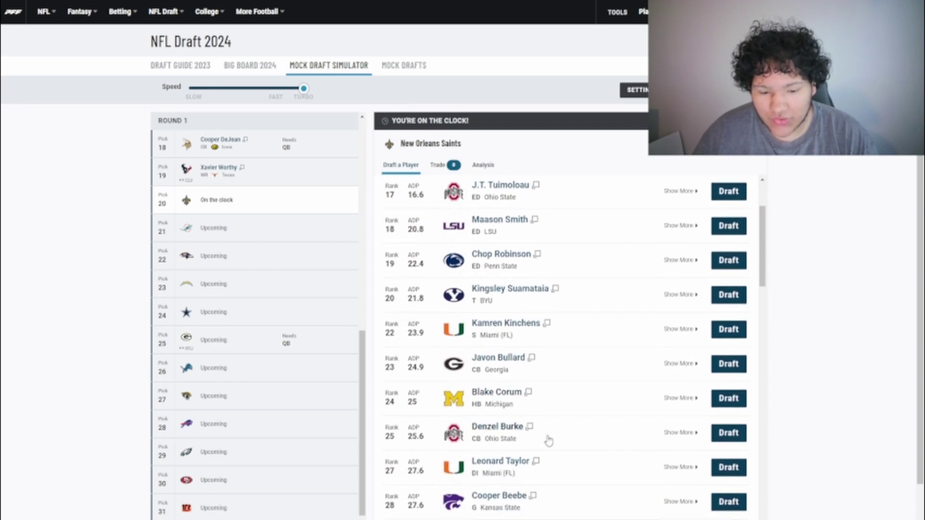
scroll(573, 426, "up", 2)
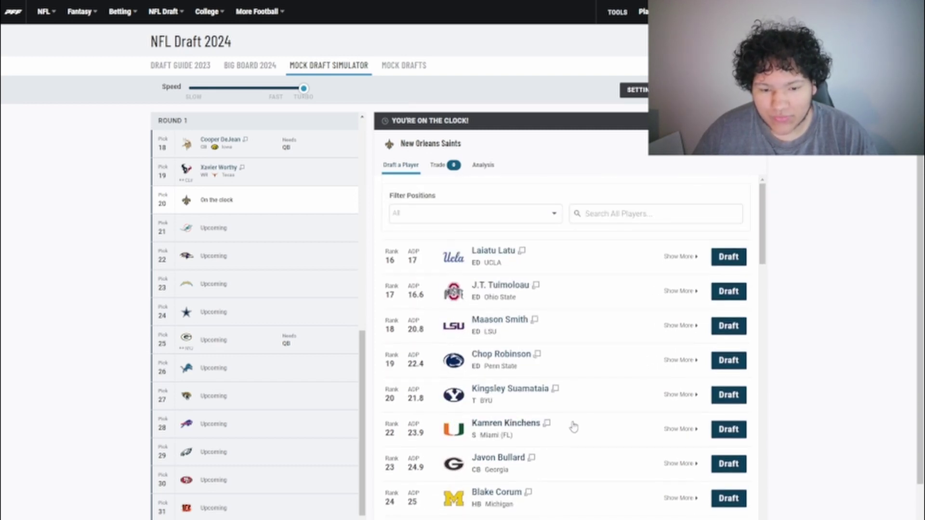
left_click(729, 256)
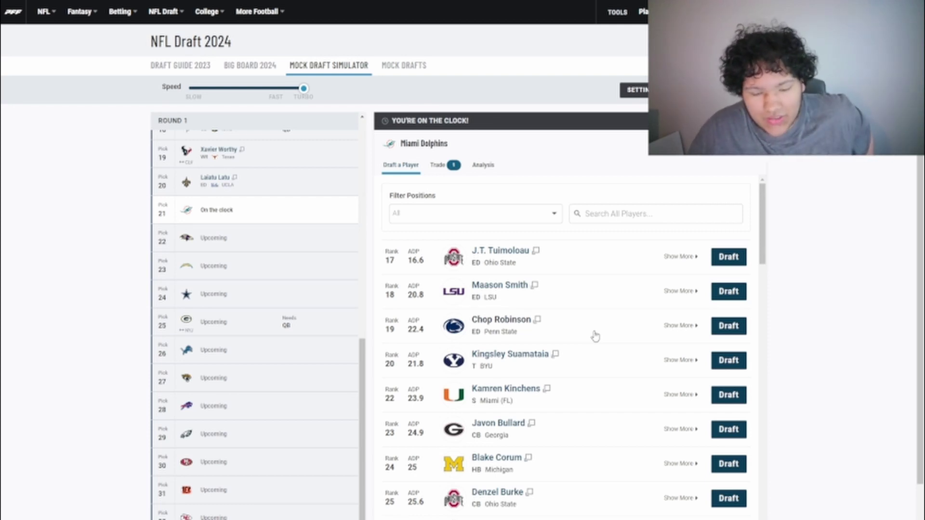
Review the remaining players and draft tackle Kingsley Suamataia for the Miami Dolphins at pick 21.
scroll(596, 336, "down", 2)
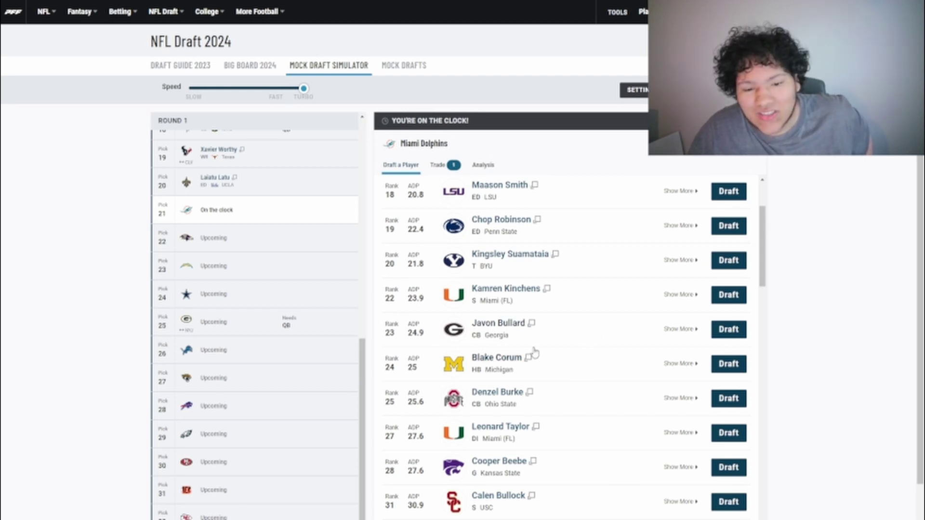
scroll(534, 354, "up", 2)
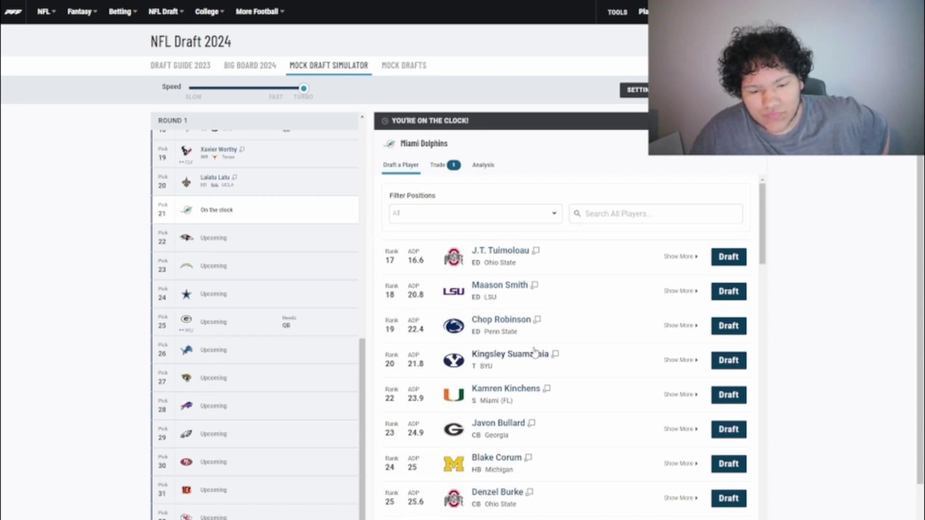
left_click(737, 368)
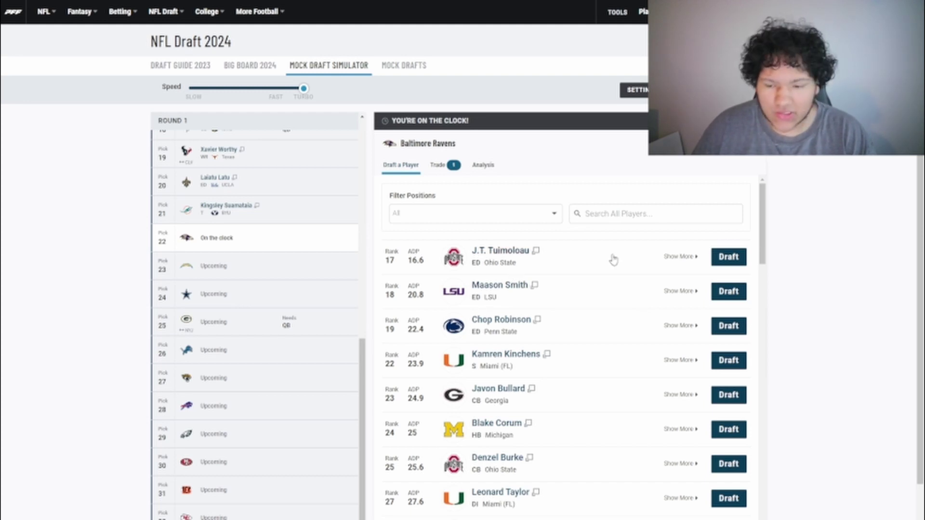
Draft J.T. Tuimoloau for the Baltimore Ravens at pick 22 and Kamren Kinchens for the Los Angeles Chargers at pick 23.
left_click(715, 260)
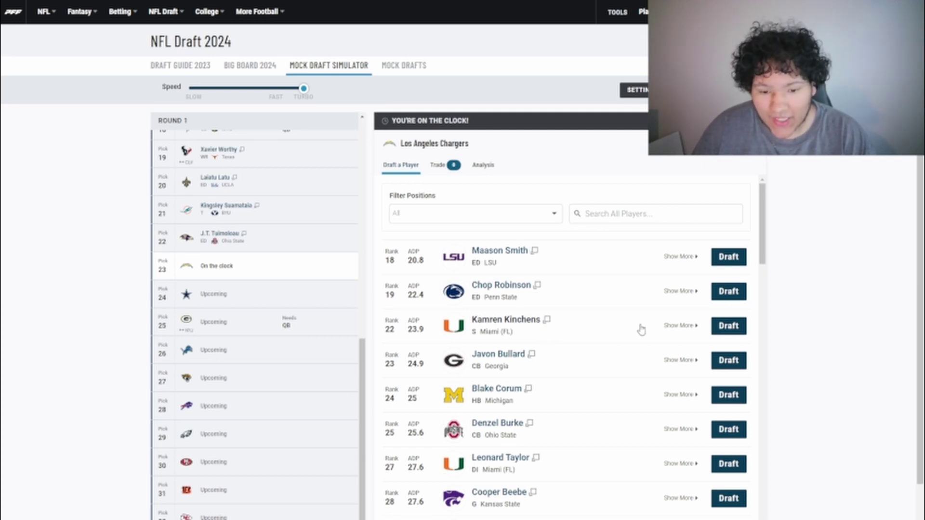
left_click(728, 328)
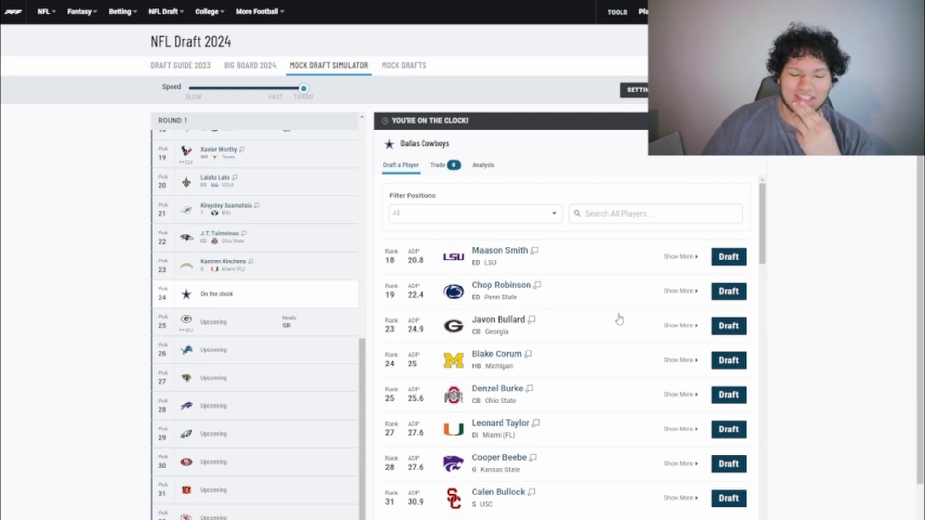
Look through the available players and draft cornerback Denzel Burke for the Dallas Cowboys at pick 24.
scroll(619, 320, "down", 1)
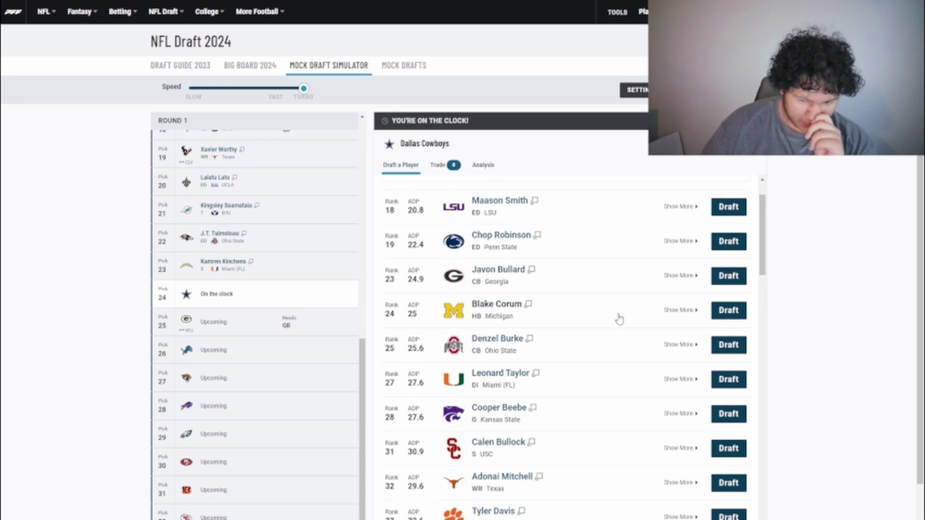
scroll(619, 319, "up", 1)
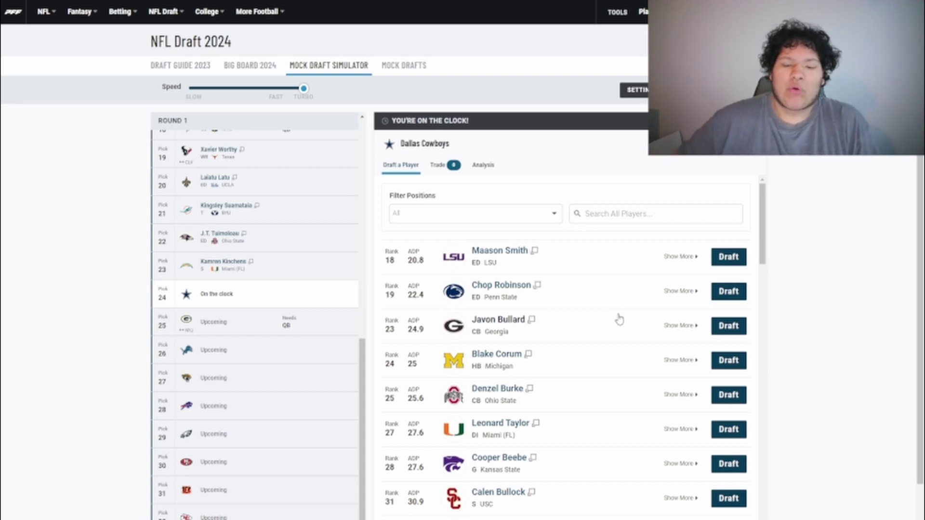
left_click(726, 397)
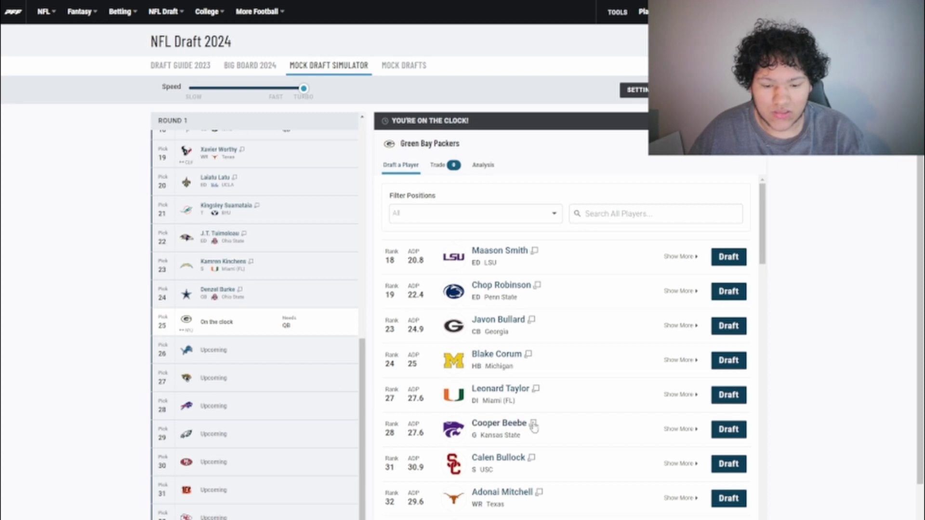
Find tackle Zion Nelson among the remaining players and draft him for the Green Bay Packers at pick 25.
scroll(529, 427, "down", 2)
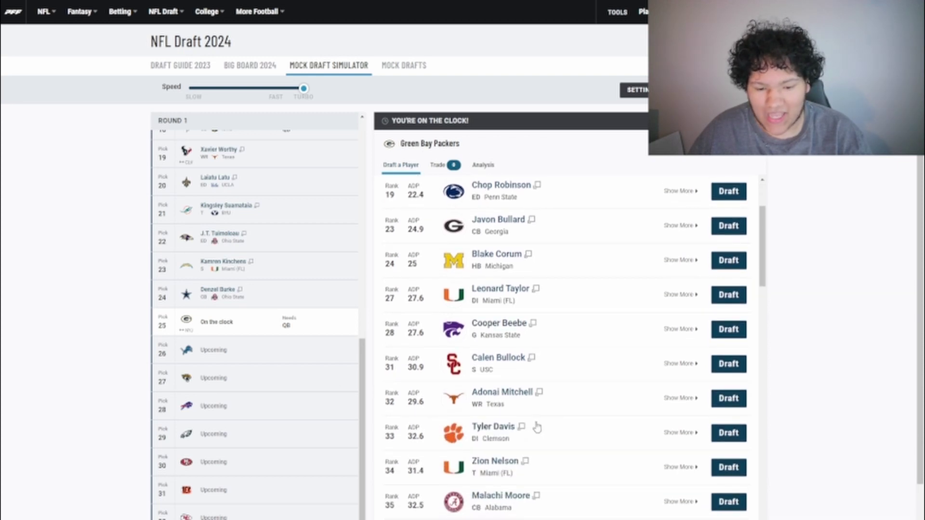
scroll(530, 426, "down", 1)
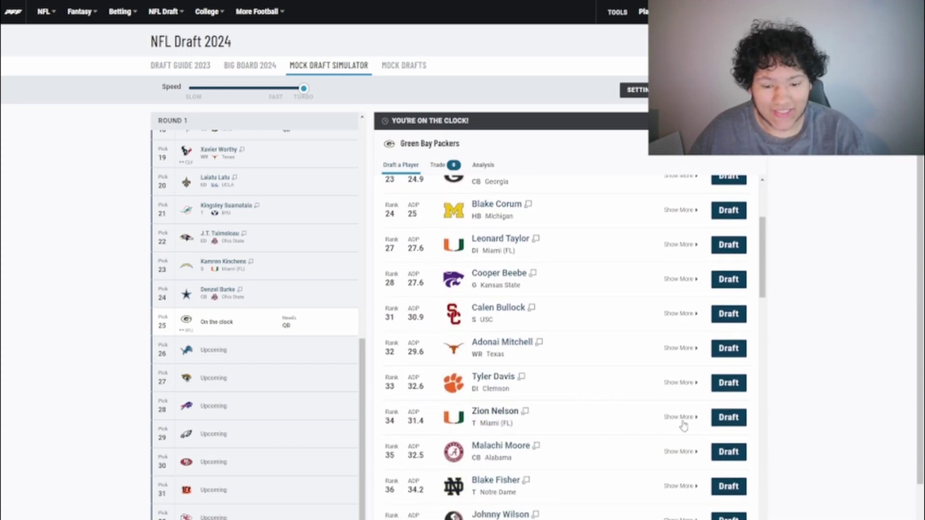
left_click(728, 424)
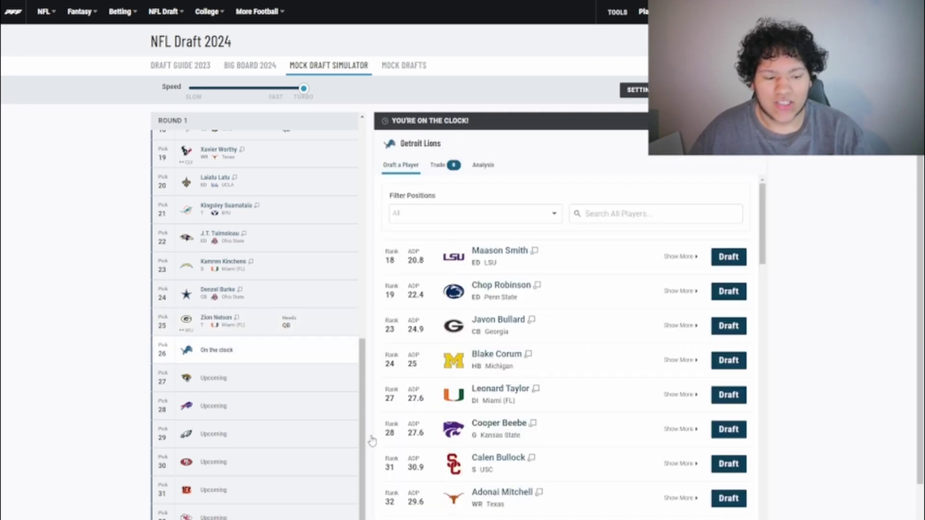
Draft Javon Bullard for the Detroit Lions at pick 26 and Maason Smith for the Jacksonville Jaguars at pick 27.
scroll(270, 431, "down", 1)
scroll(103, 397, "up", 1)
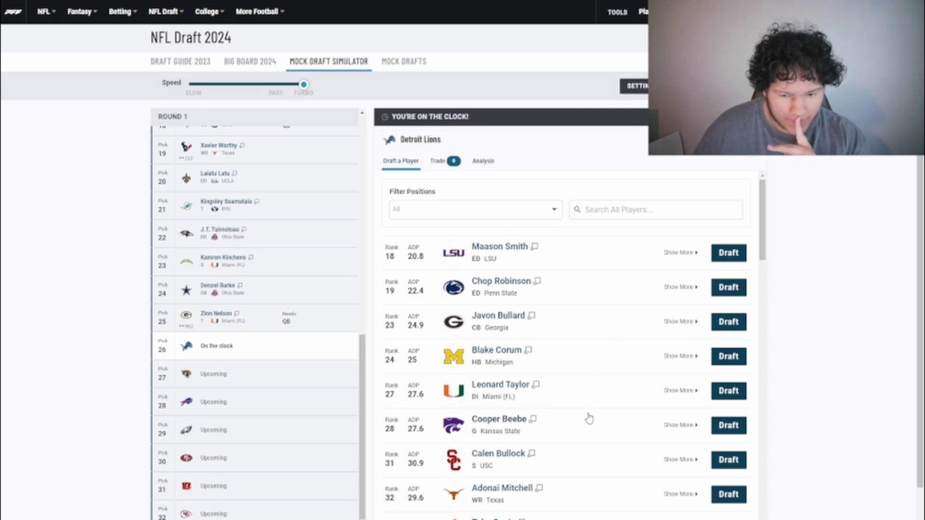
left_click(729, 322)
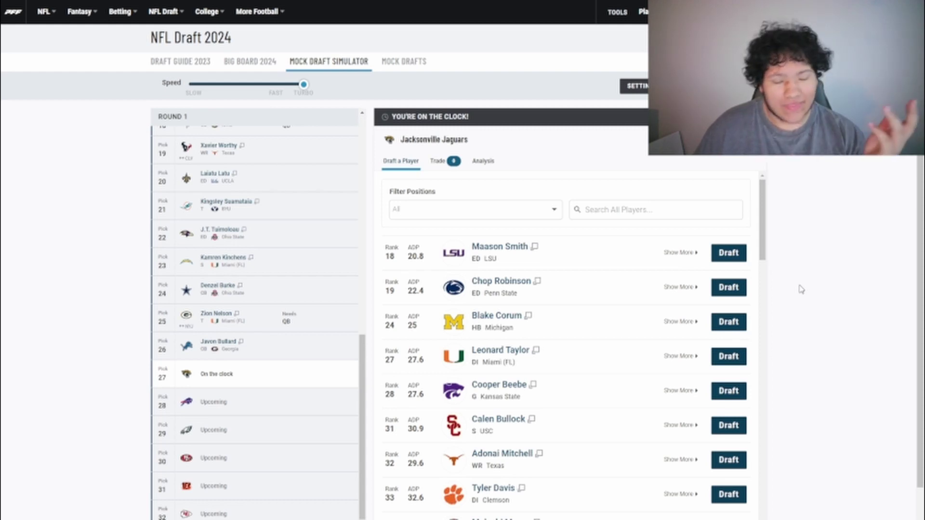
left_click(726, 254)
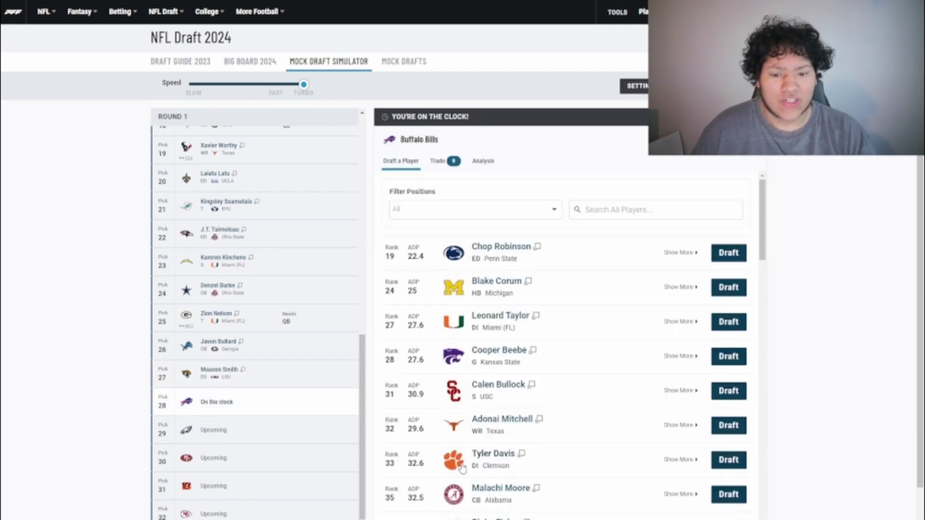
Draft Adonai Mitchell for the Buffalo Bills at pick 28 and Cooper Beebe for the Philadelphia Eagles at pick 29.
left_click(737, 425)
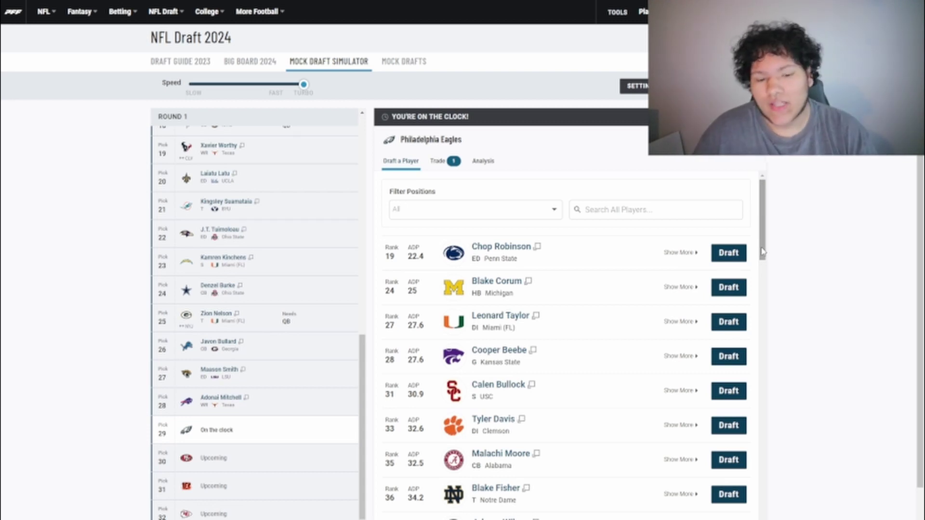
left_click(734, 364)
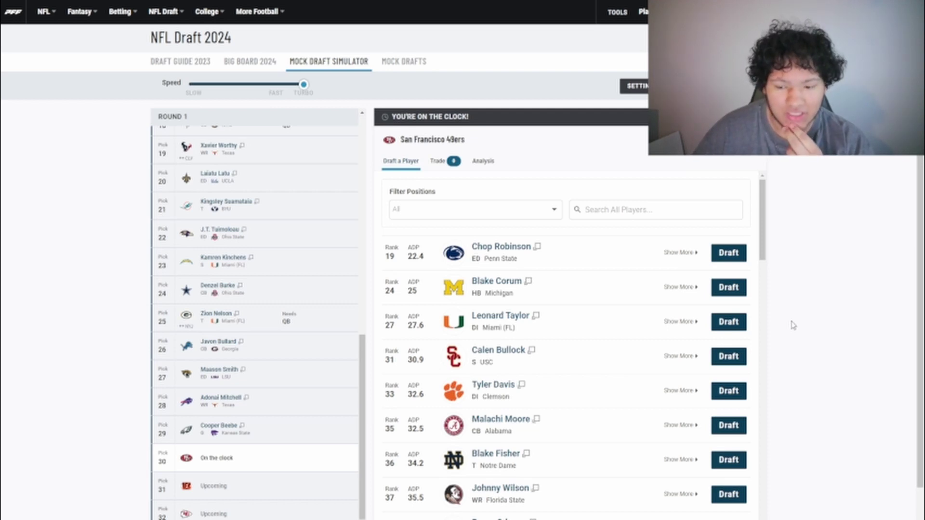
Draft Blake Fisher for the San Francisco 49ers at pick 30 and Blake Corum for the Cincinnati Bengals at pick 31.
scroll(791, 324, "down", 1)
scroll(689, 286, "down", 1)
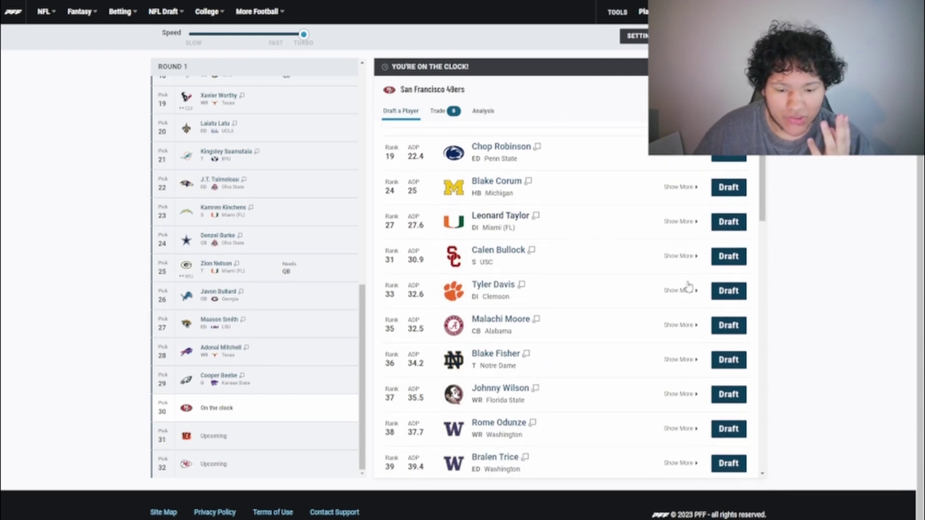
left_click(726, 360)
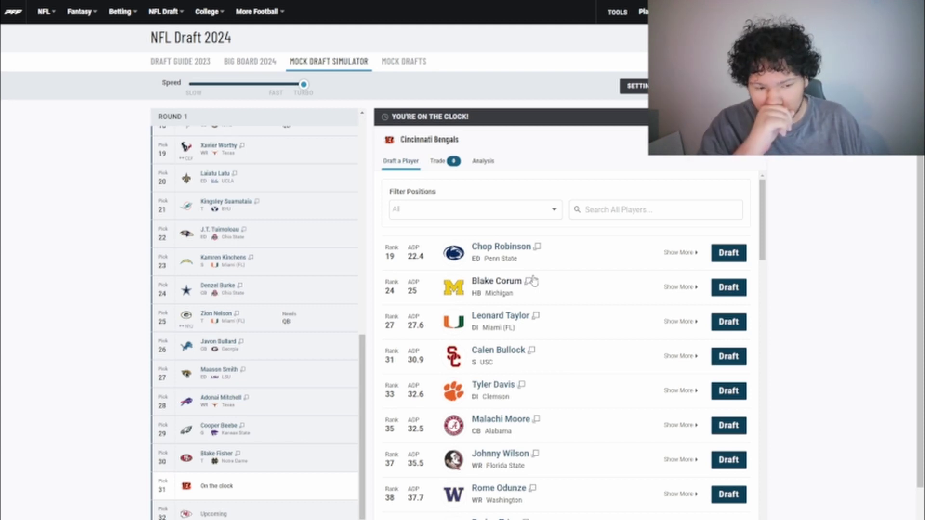
left_click(728, 288)
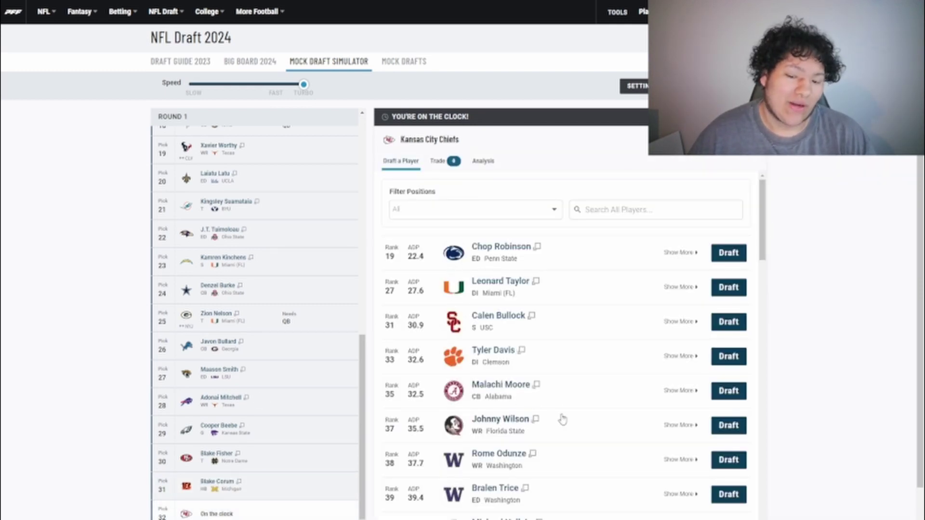
Check wide receiver Johnny Wilson's player profile and draft him for the Kansas City Chiefs at pick 32.
scroll(562, 420, "down", 1)
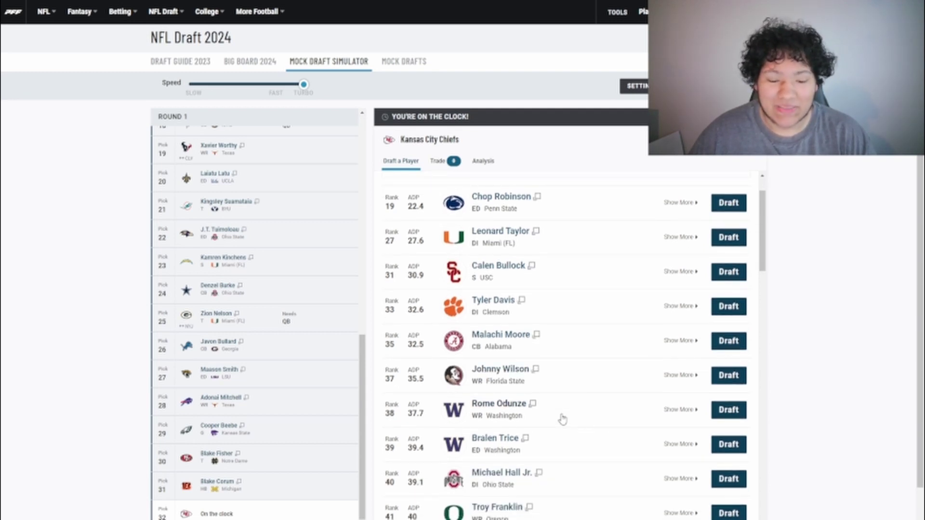
scroll(562, 419, "up", 1)
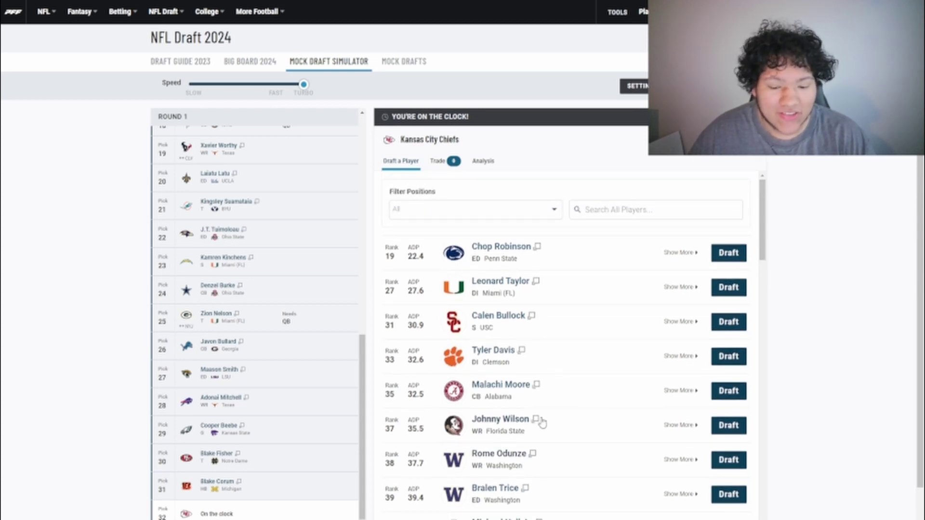
scroll(543, 422, "down", 1)
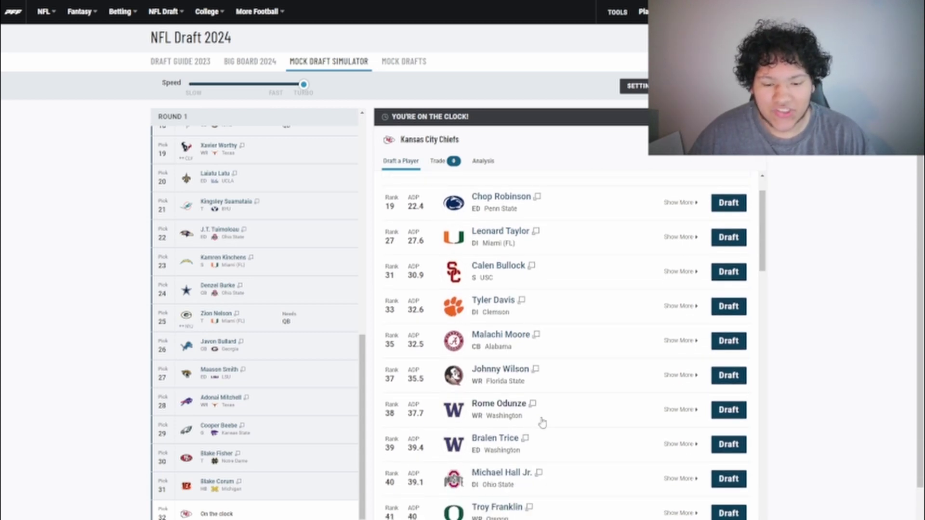
scroll(542, 423, "up", 2)
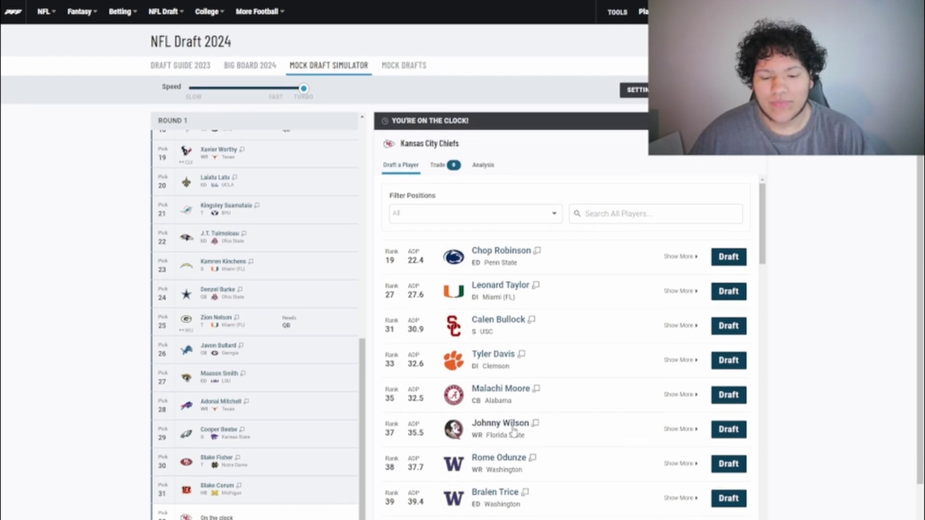
left_click(532, 424)
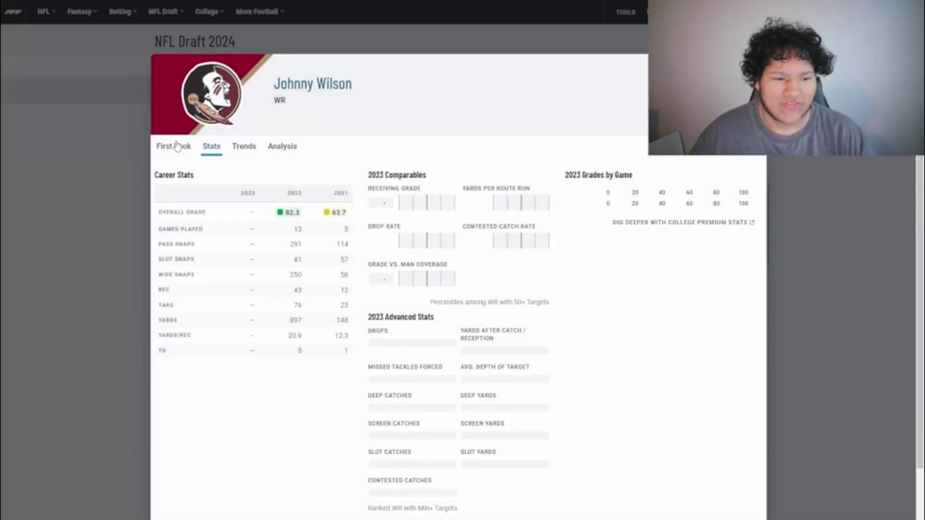
left_click(177, 146)
left_click(105, 343)
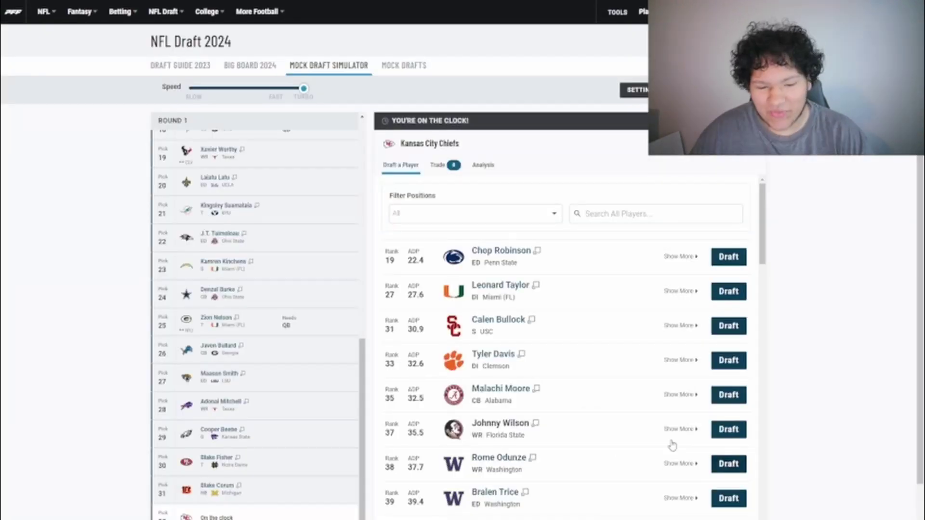
left_click(728, 429)
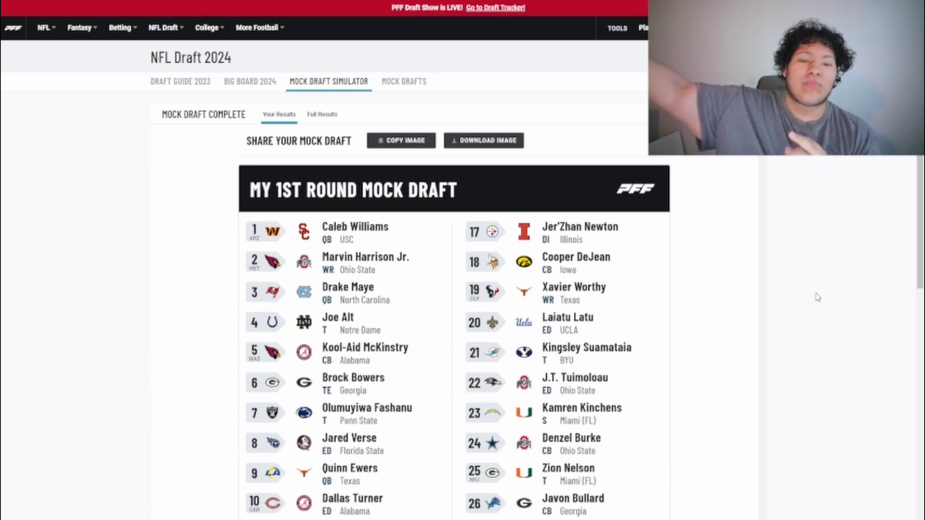
Review the completed first-round mock draft results from the first pick down.
scroll(842, 303, "down", 1)
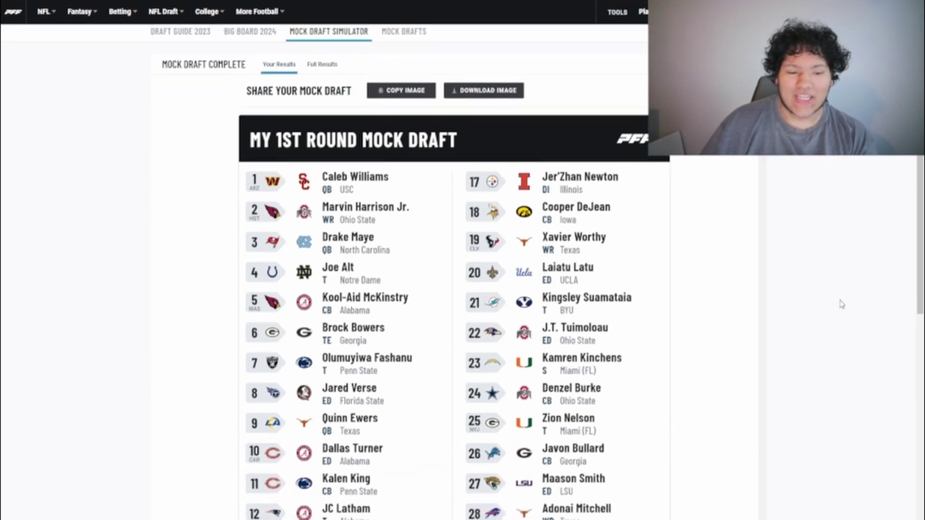
scroll(842, 303, "down", 1)
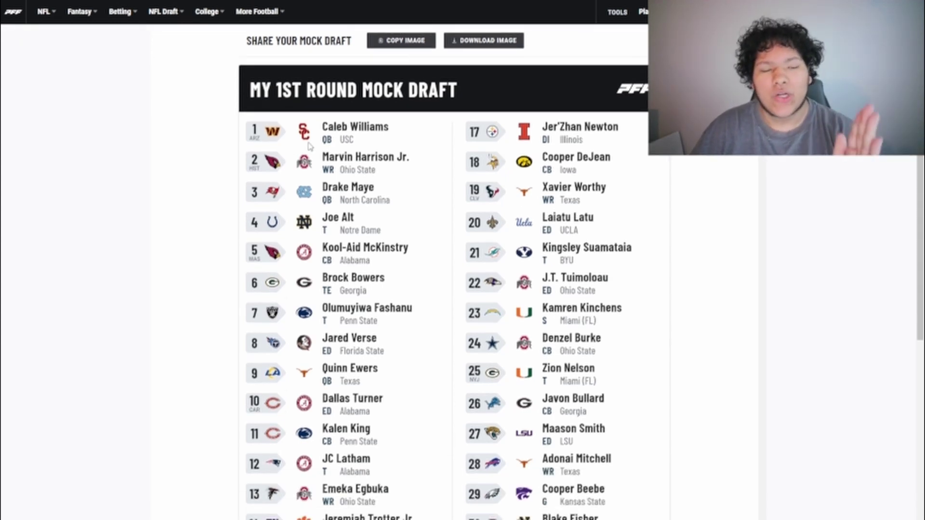
scroll(500, 426, "down", 1)
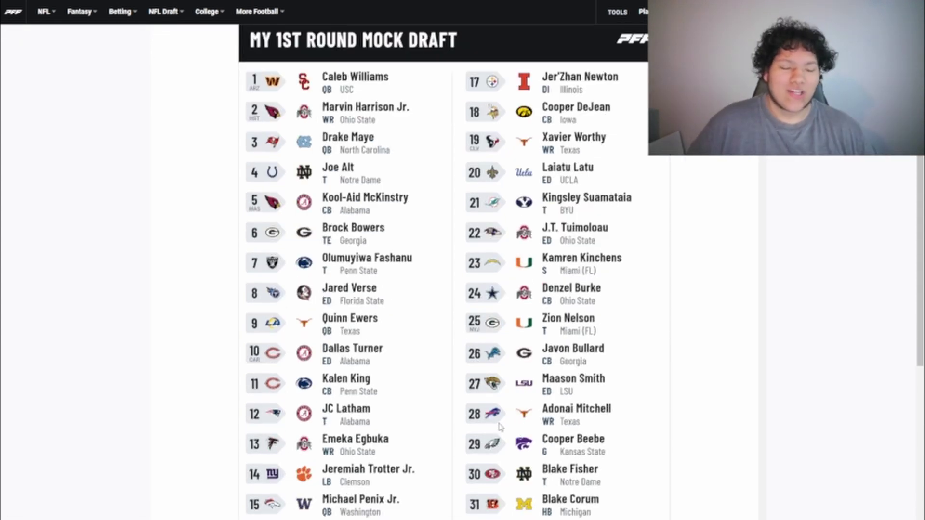